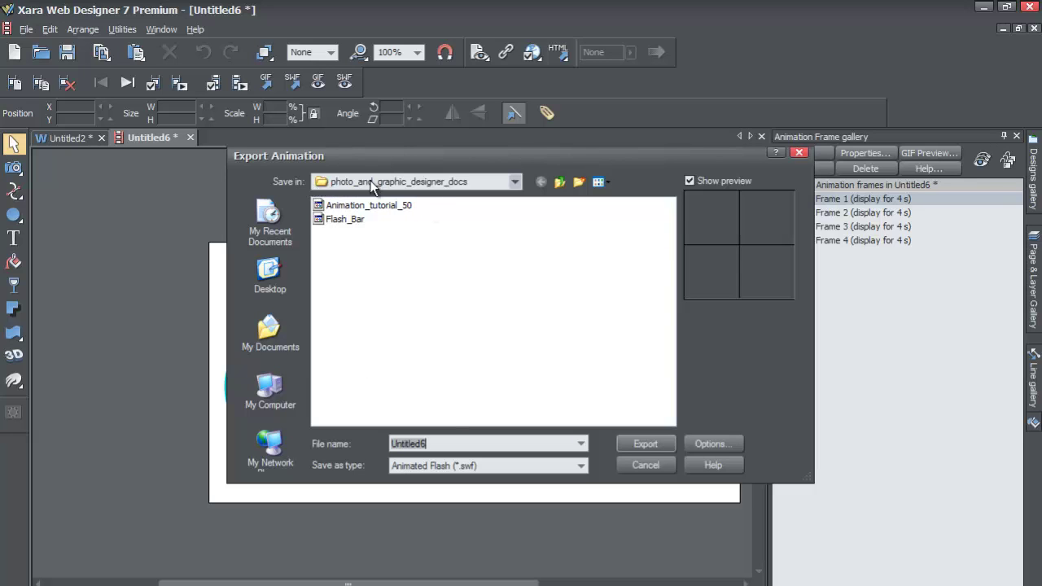
# - Name the animation export Animation_tutorial_for_viewers in the photo_and_graphic_designer_docs folder
pyautogui.click(514, 181)
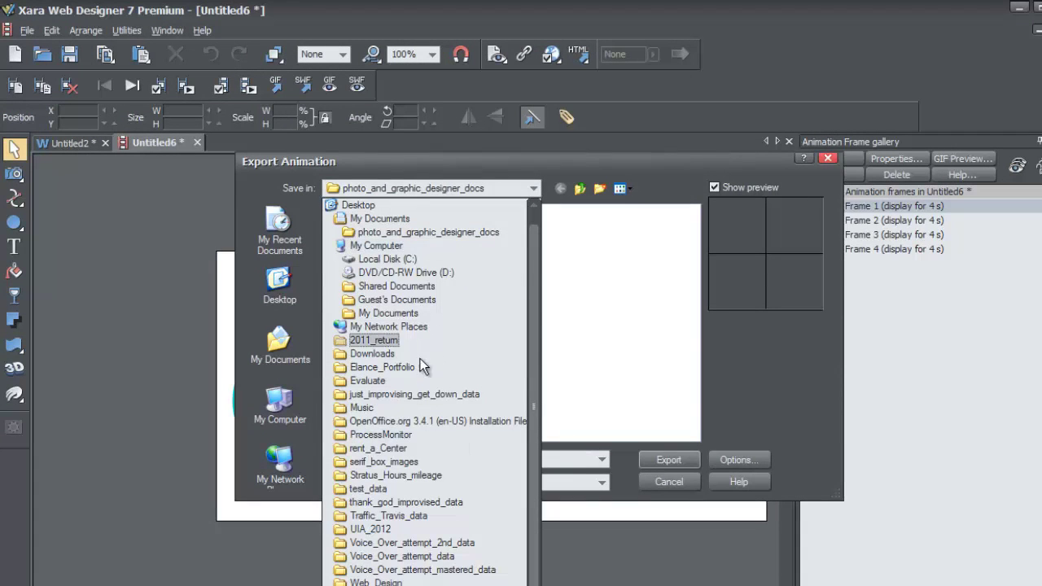
pyautogui.click(563, 342)
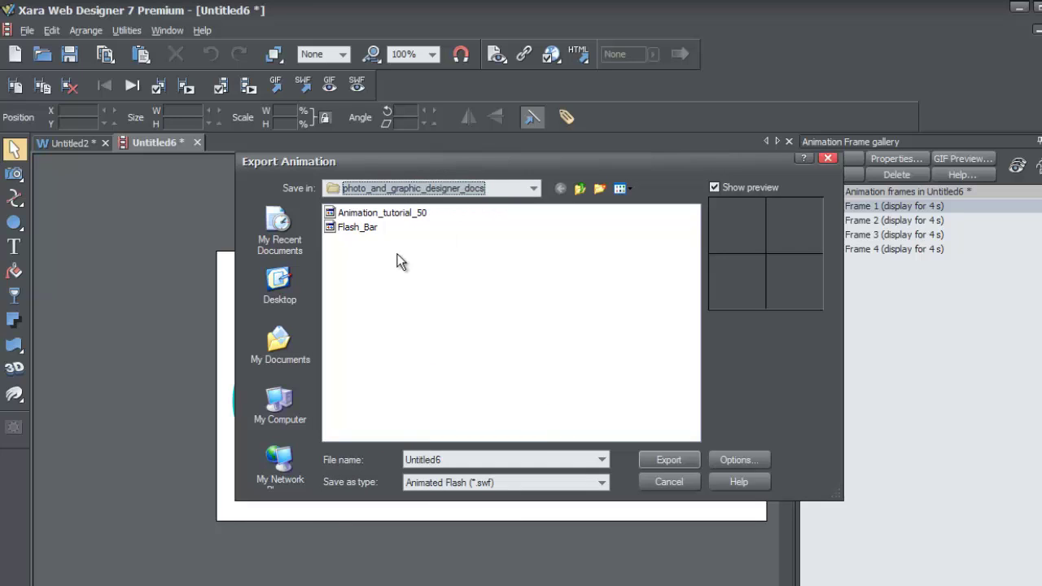
pyautogui.click(400, 214)
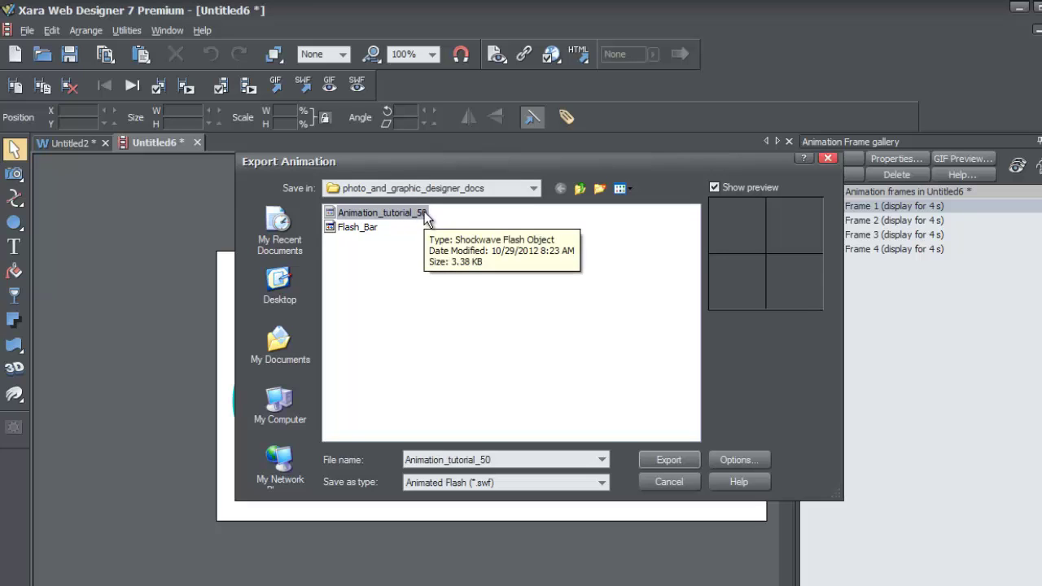
pyautogui.click(496, 459)
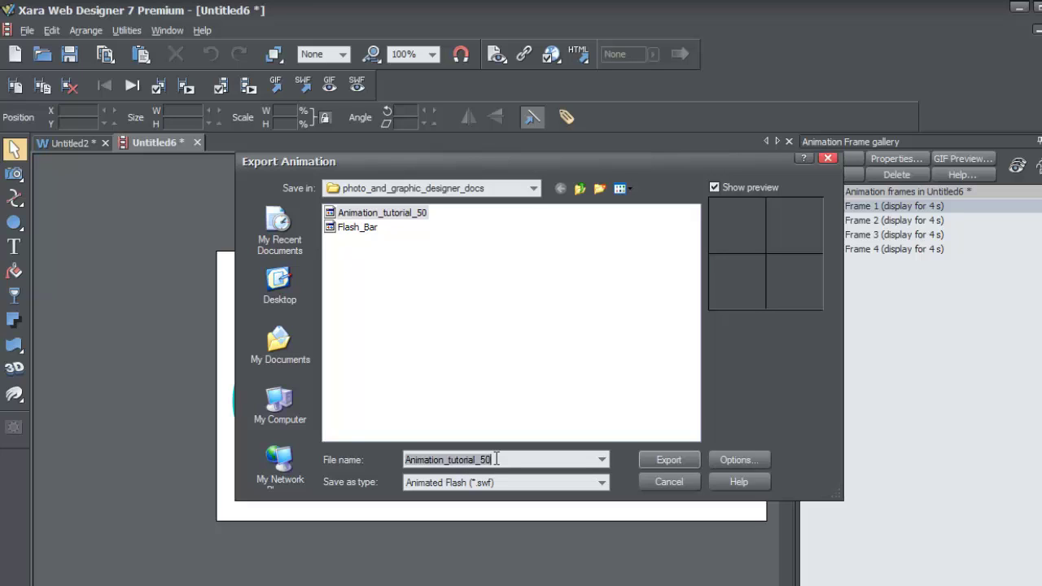
pyautogui.click(496, 459)
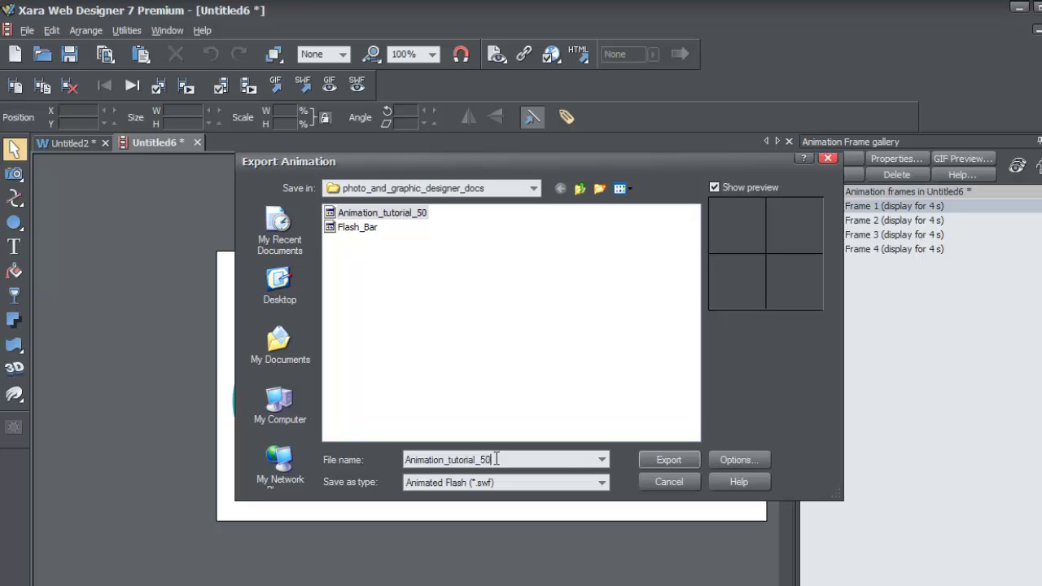
pyautogui.press('BackSpace')
pyautogui.press('BackSpace')
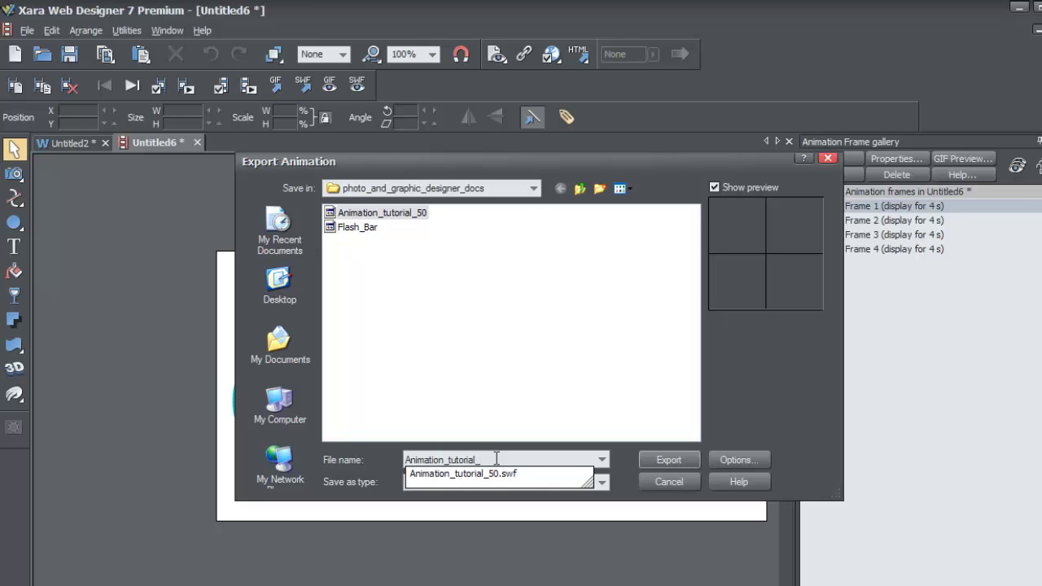
pyautogui.write('for_viewers')
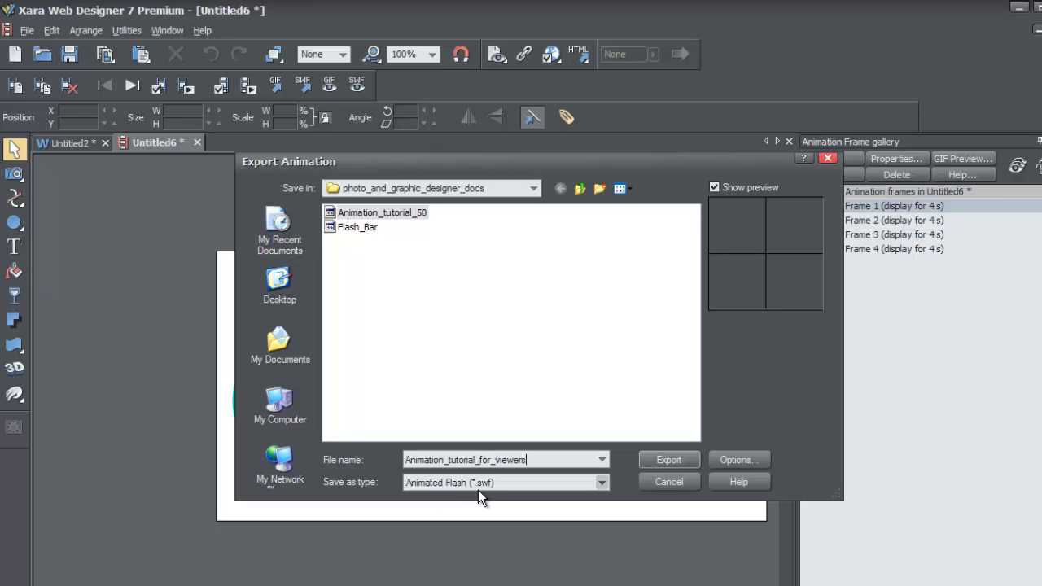
# - Export the animation in the Animated Flash (*.swf) format
pyautogui.click(538, 483)
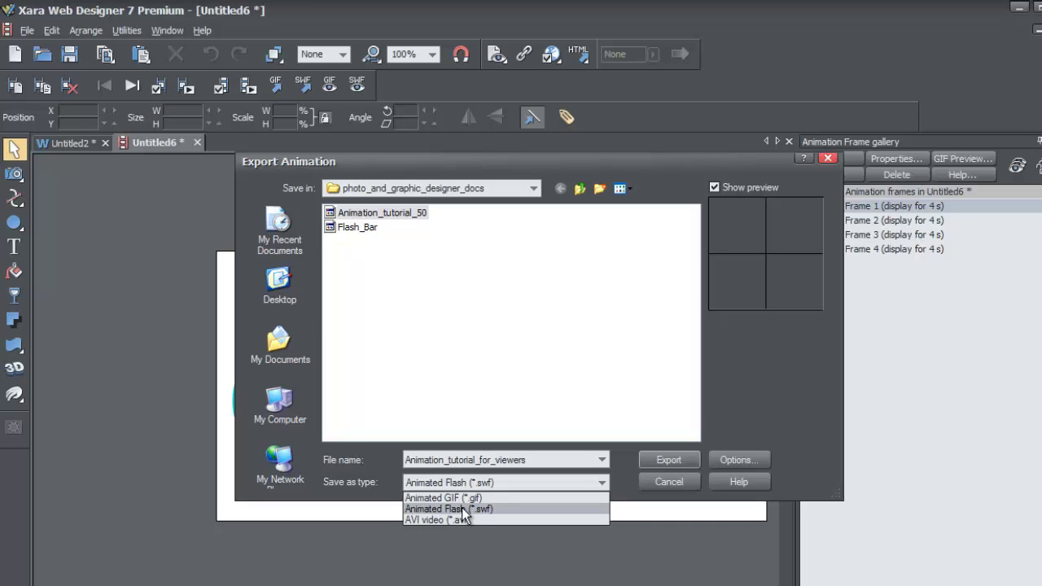
pyautogui.click(462, 507)
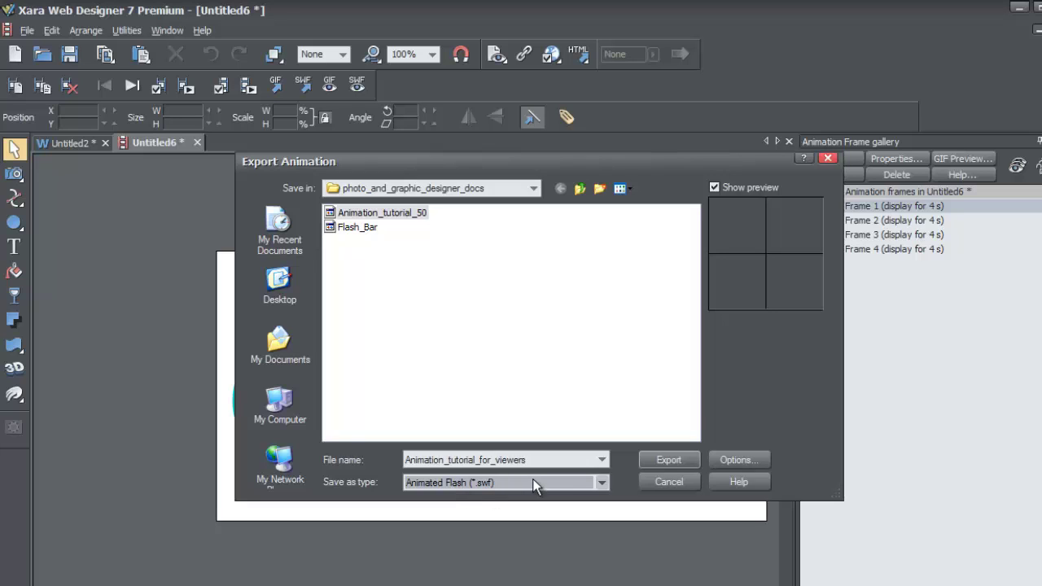
pyautogui.click(658, 464)
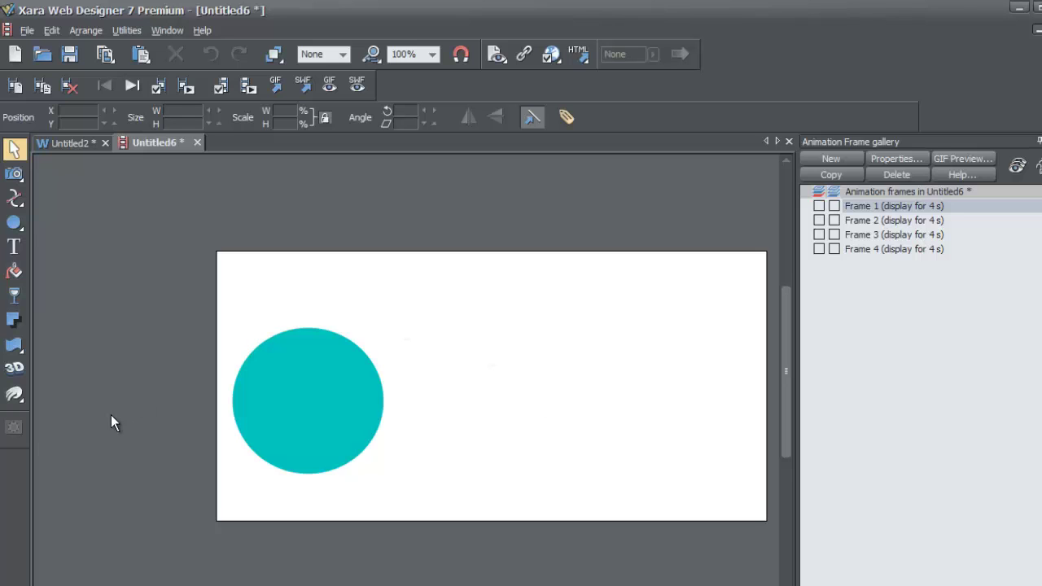
pyautogui.press('super')
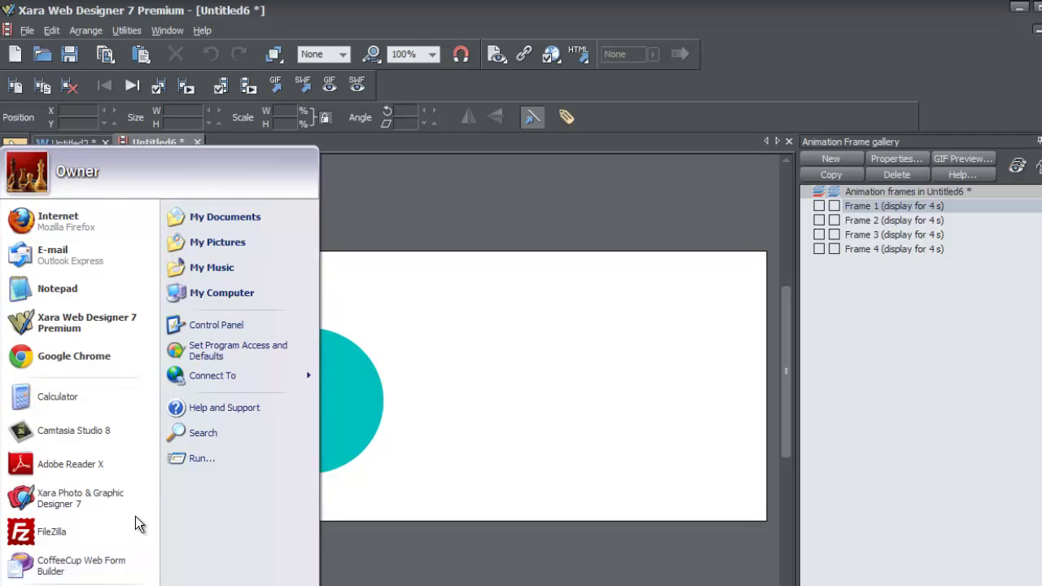
pyautogui.click(221, 289)
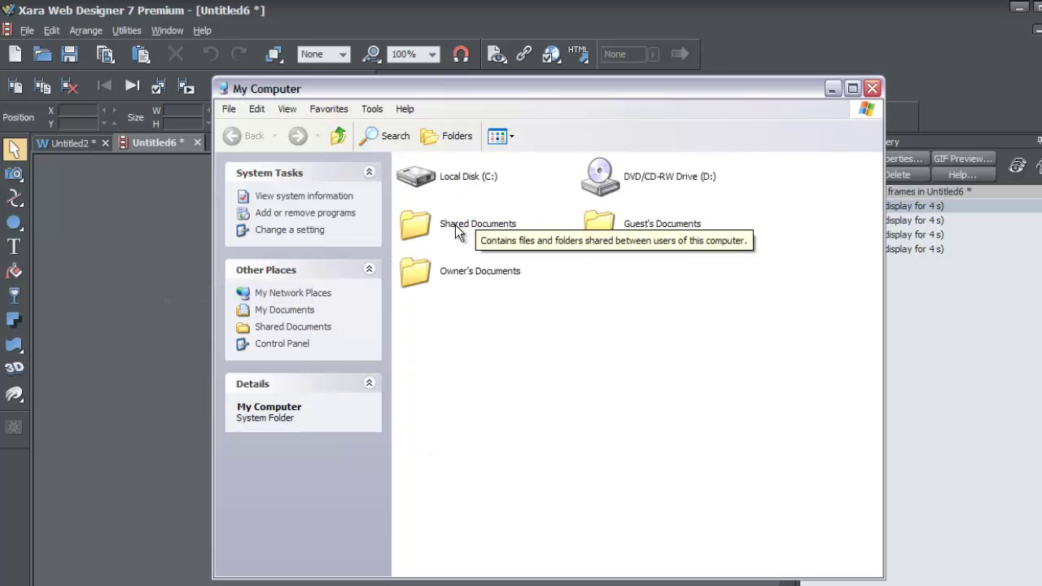
pyautogui.click(872, 88)
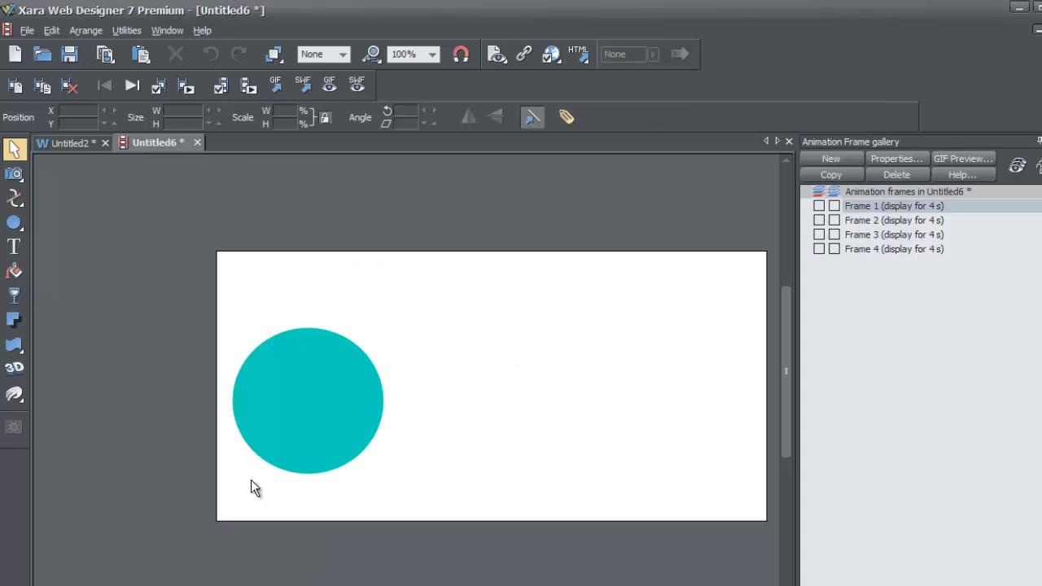
# - Open the photo_and_graphic_designer_docs folder in My Documents
pyautogui.press('super')
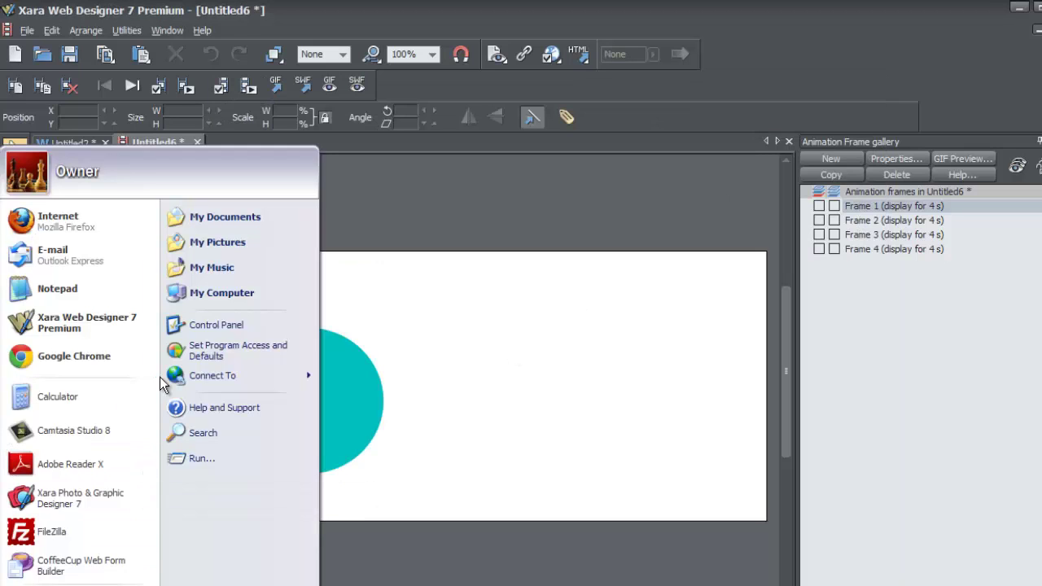
pyautogui.click(211, 214)
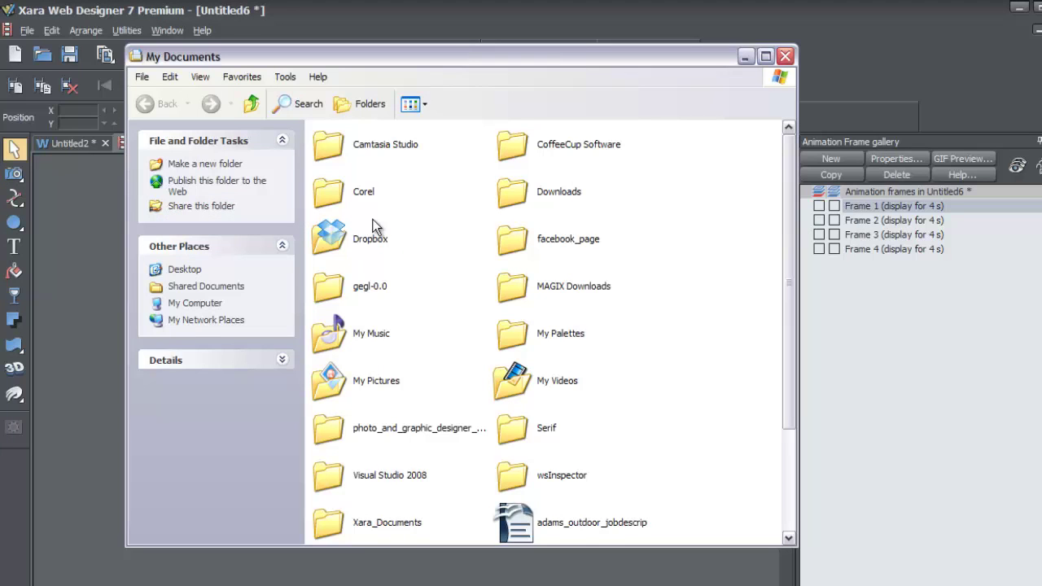
pyautogui.scroll(-3, 433, 288)
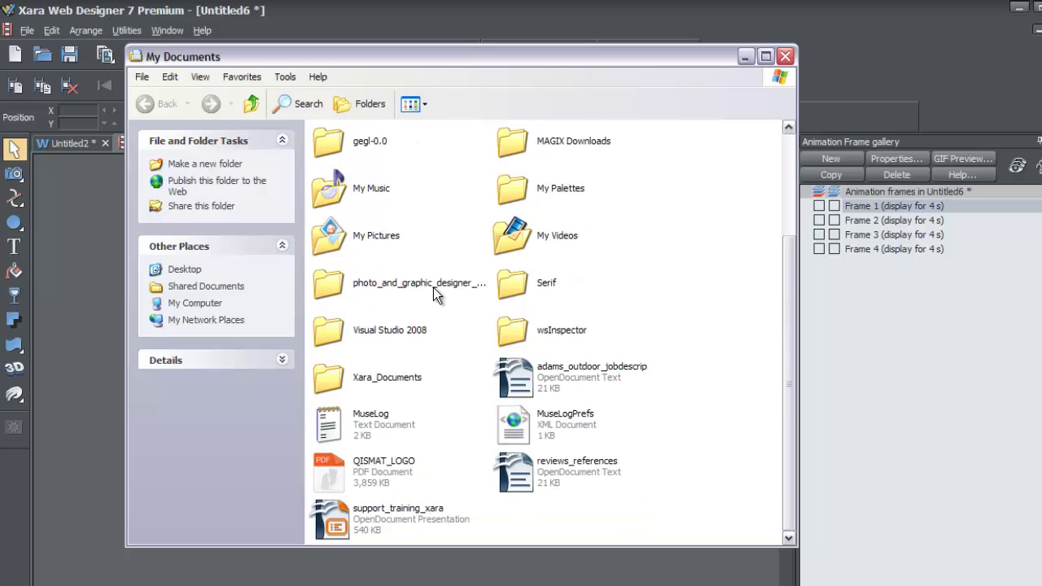
pyautogui.doubleClick(332, 292)
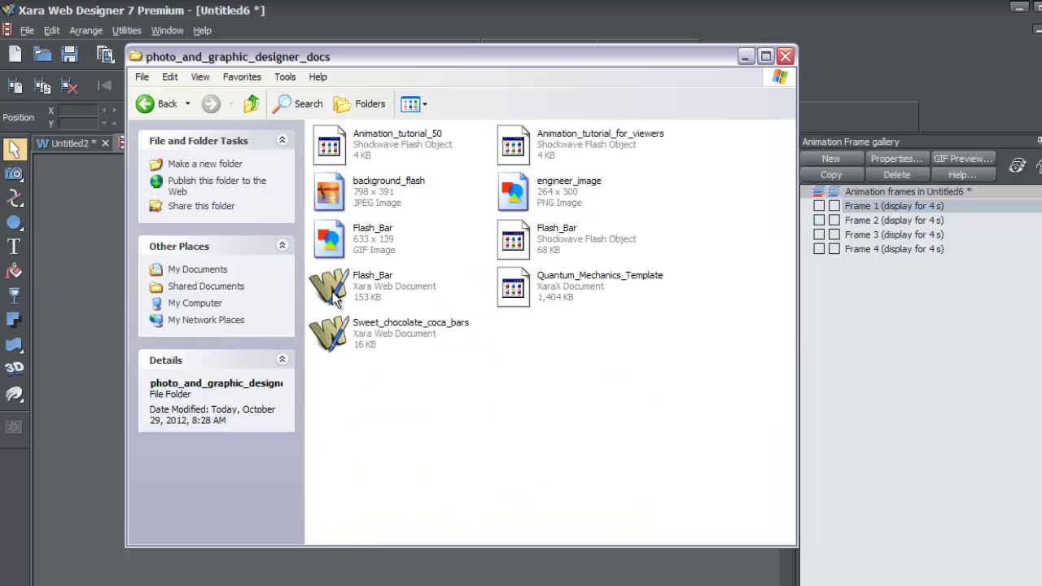
# - Open the exported Animation_tutorial_for_viewers Flash file with Web Designer Premium 7.1
pyautogui.click(513, 146)
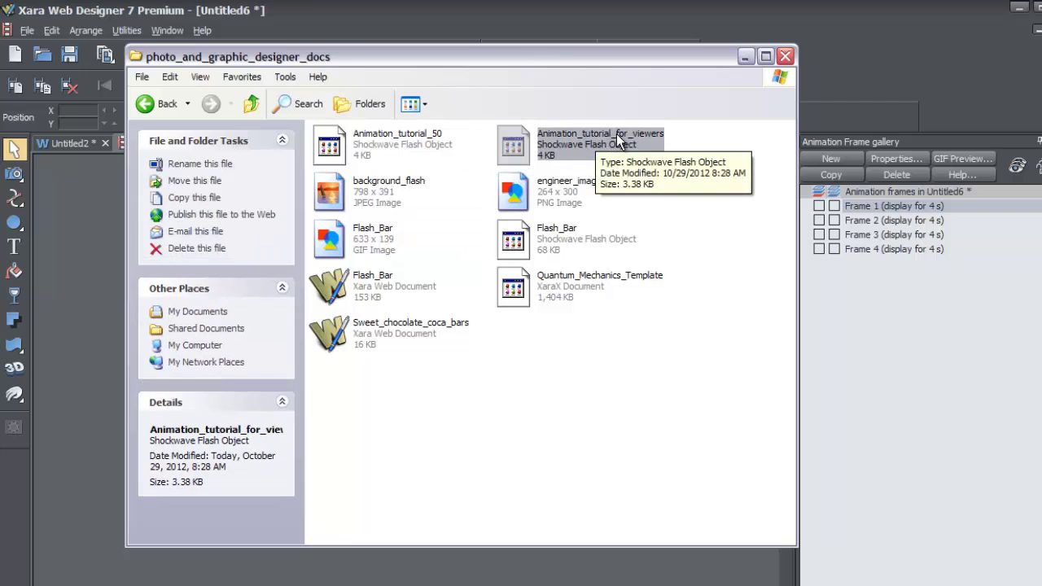
pyautogui.rightClick(528, 144)
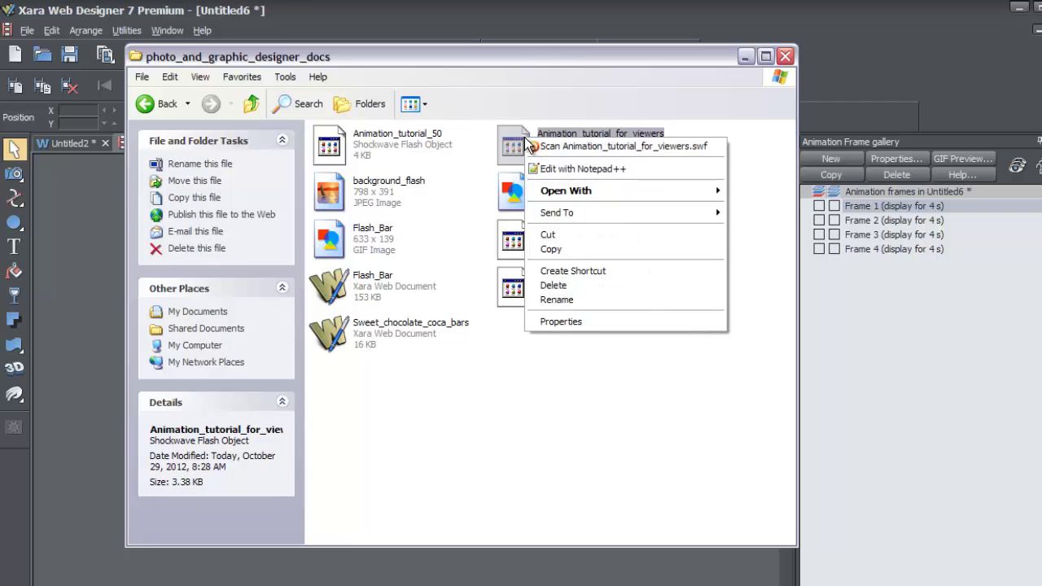
pyautogui.moveTo(595, 192)
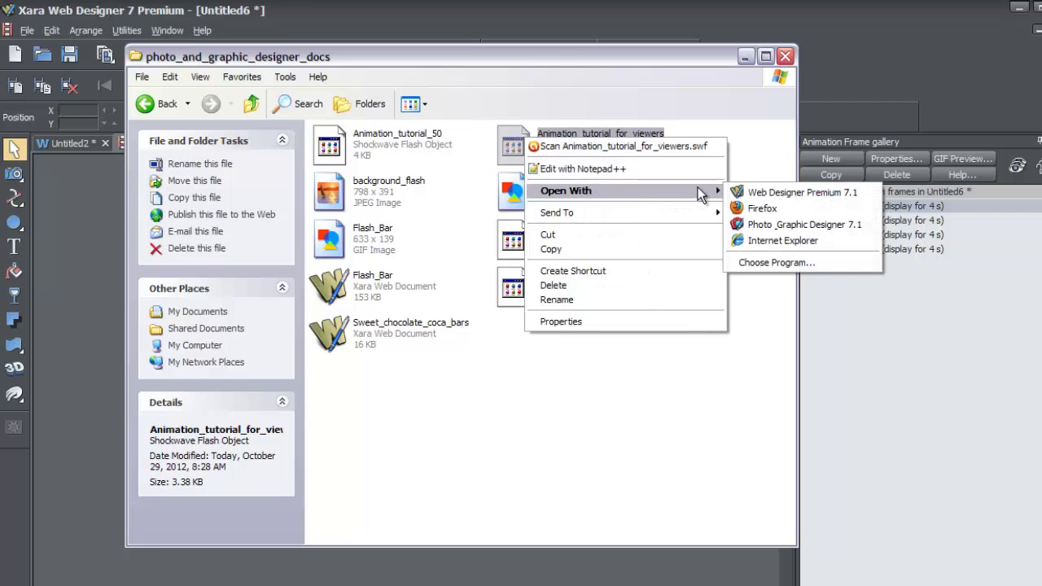
pyautogui.click(781, 193)
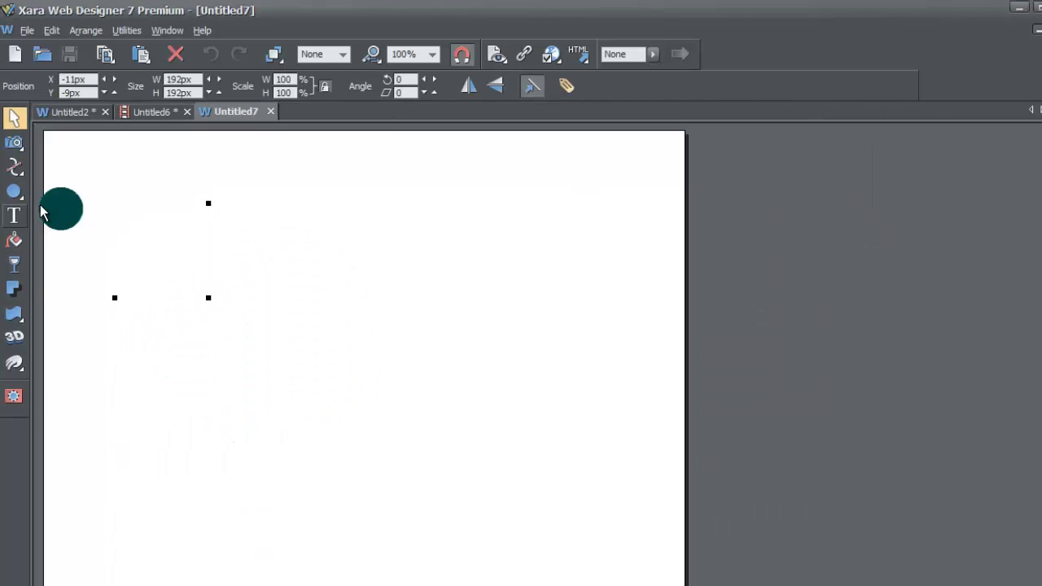
# - Move the Flash placeholder onto the page at about X 187 px, Y 158 px and keep it selected
pyautogui.moveTo(55, 212); pyautogui.dragTo(226, 352)
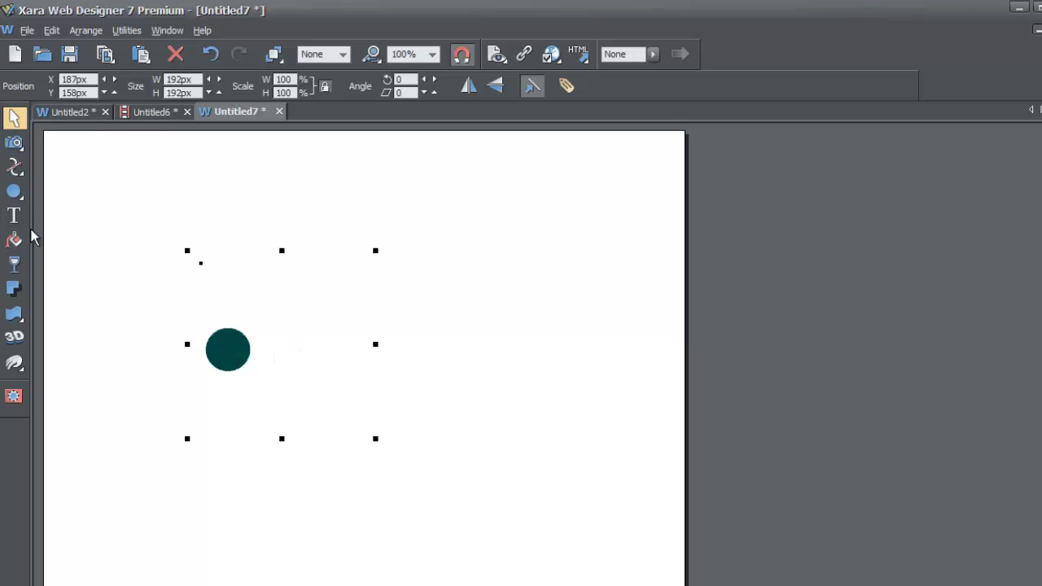
pyautogui.click(228, 343)
pyautogui.click(228, 343)
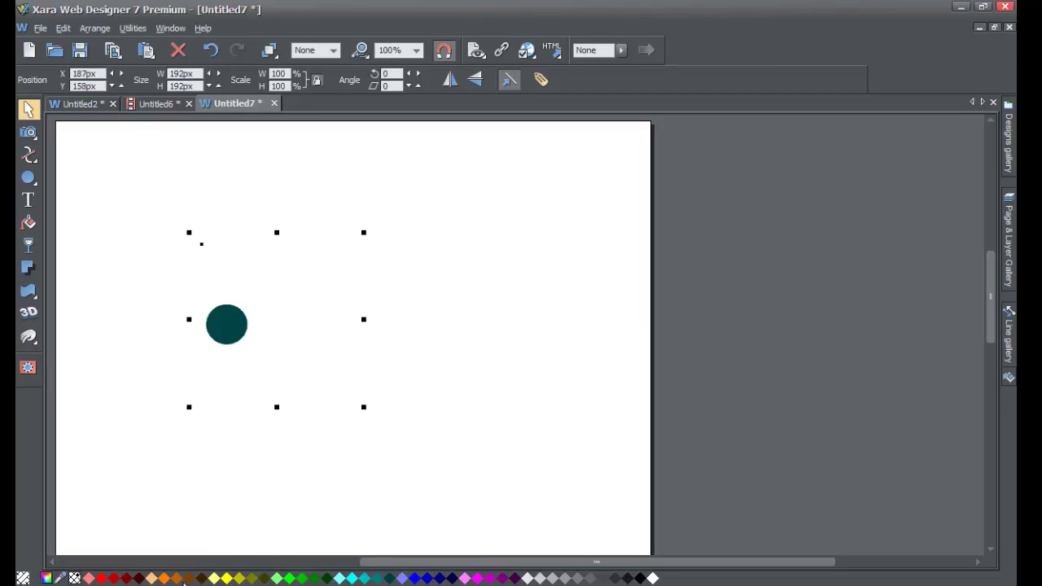
# - Try an orange fill color on the Flash placeholder, and undo it
pyautogui.rightClick(163, 579)
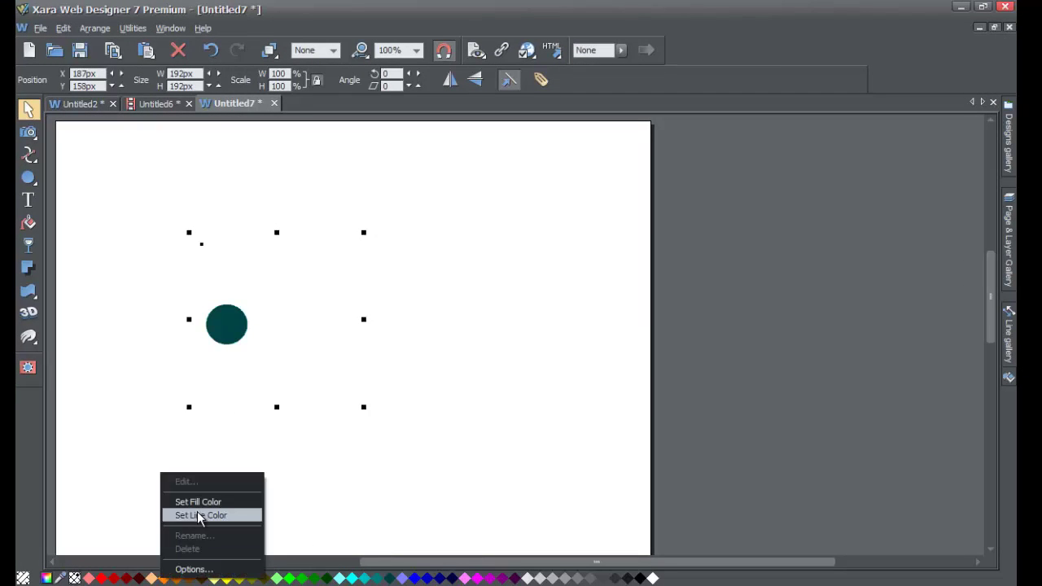
pyautogui.click(198, 503)
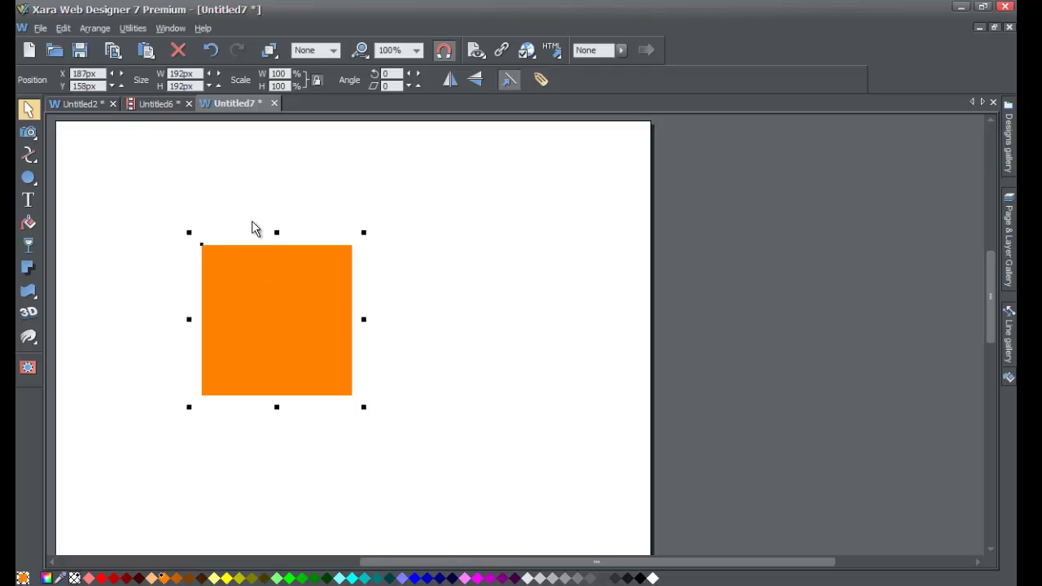
pyautogui.click(210, 50)
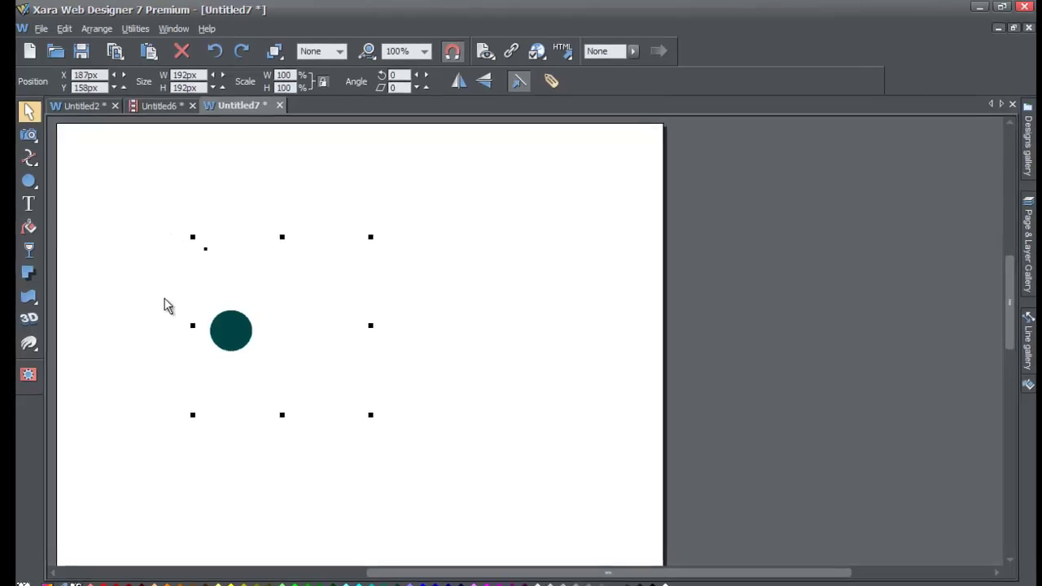
# - Examine the placeholder settings in the Flash object's web properties and close them without changes
pyautogui.rightClick(228, 334)
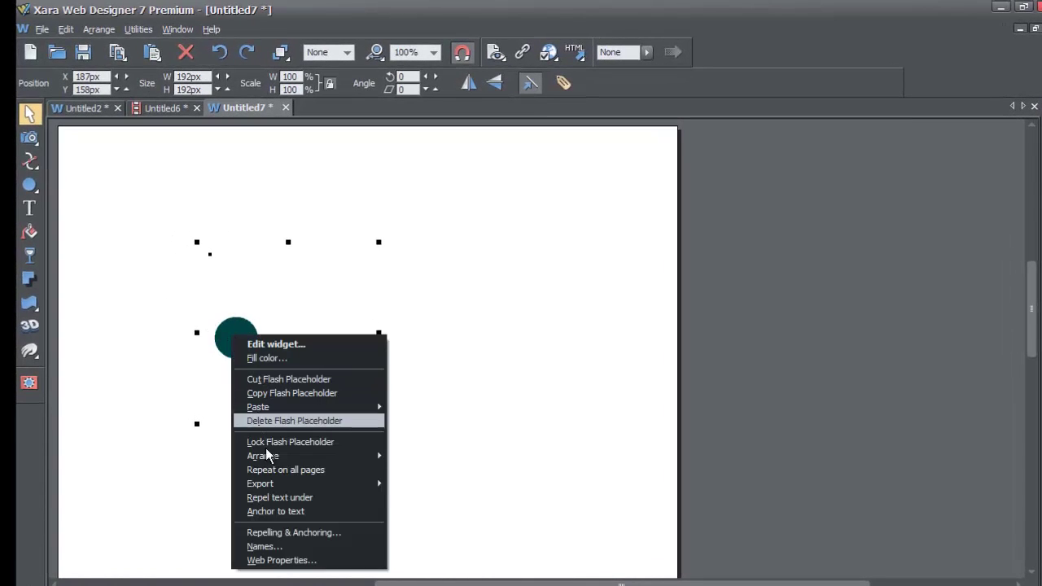
pyautogui.click(296, 563)
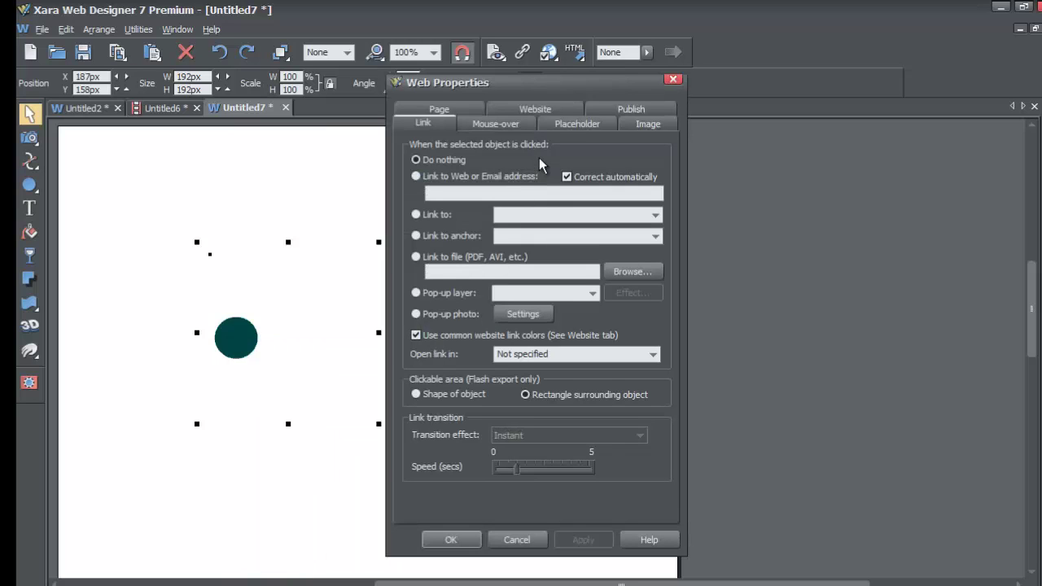
pyautogui.click(557, 123)
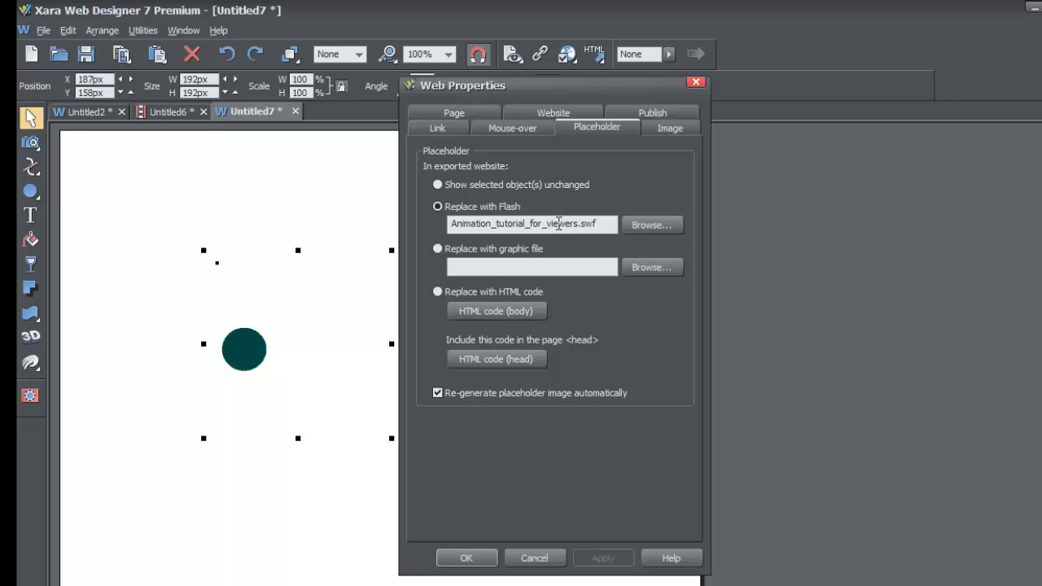
pyautogui.click(525, 560)
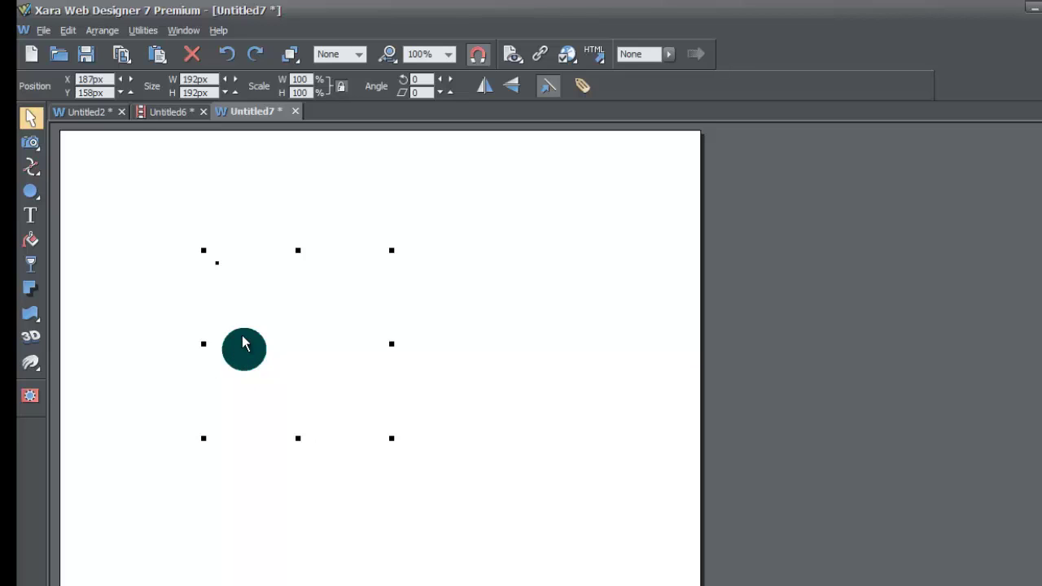
# - Move the Flash placeholder to about X 167 px, Y 168 px and preview the website, closing the preview when done
pyautogui.moveTo(244, 349); pyautogui.dragTo(238, 371)
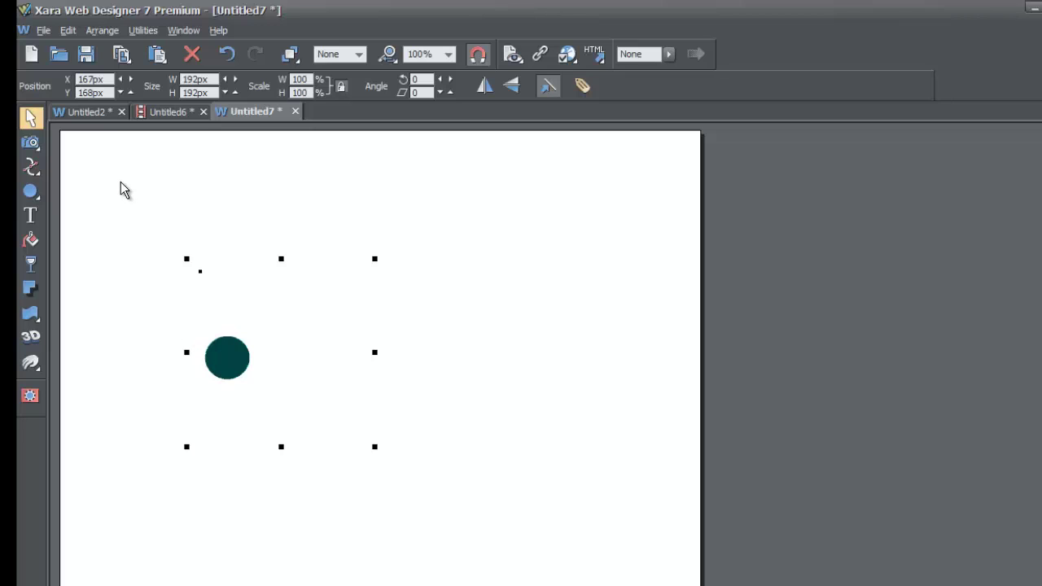
pyautogui.click(43, 31)
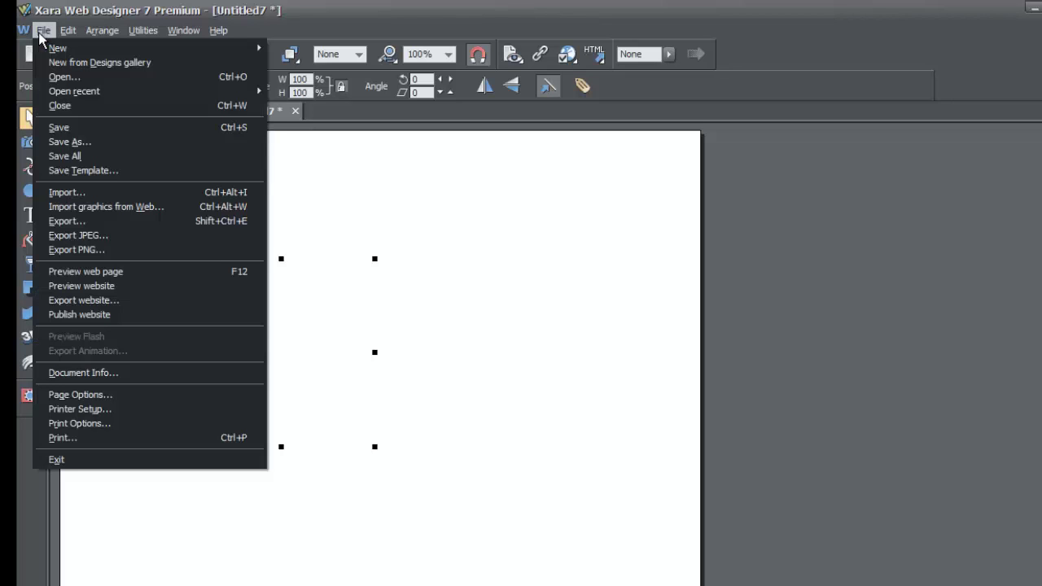
pyautogui.click(83, 286)
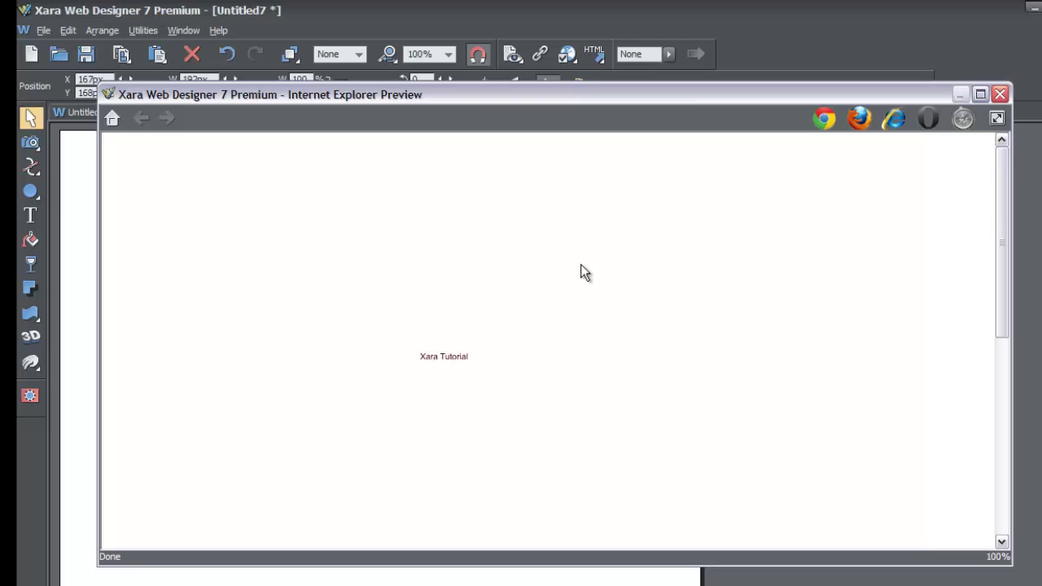
pyautogui.click(999, 94)
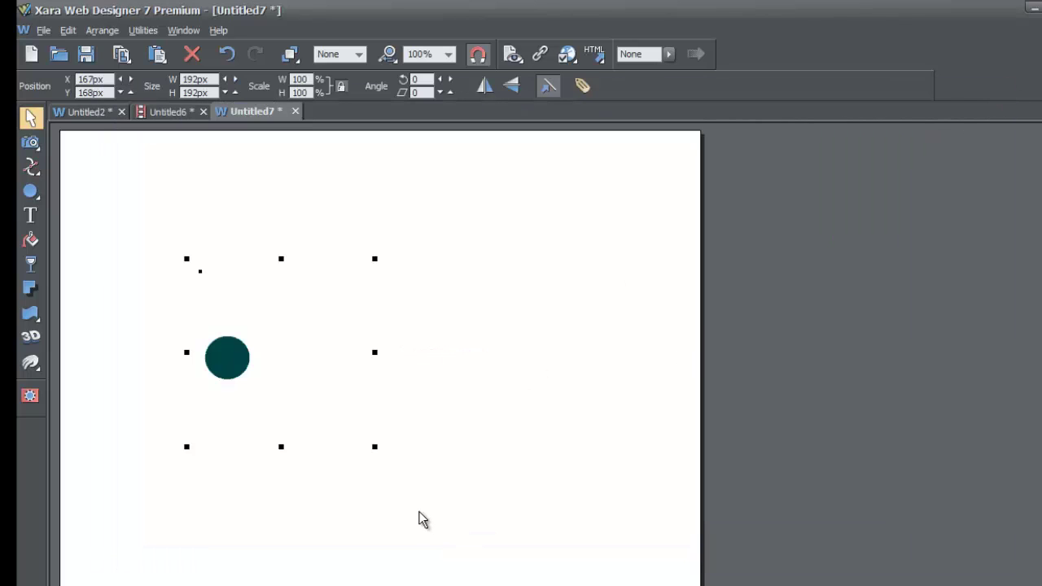
# - Enlarge the Flash placeholder proportionally to about 546 × 546 px
pyautogui.moveTo(374, 447); pyautogui.dragTo(526, 581)
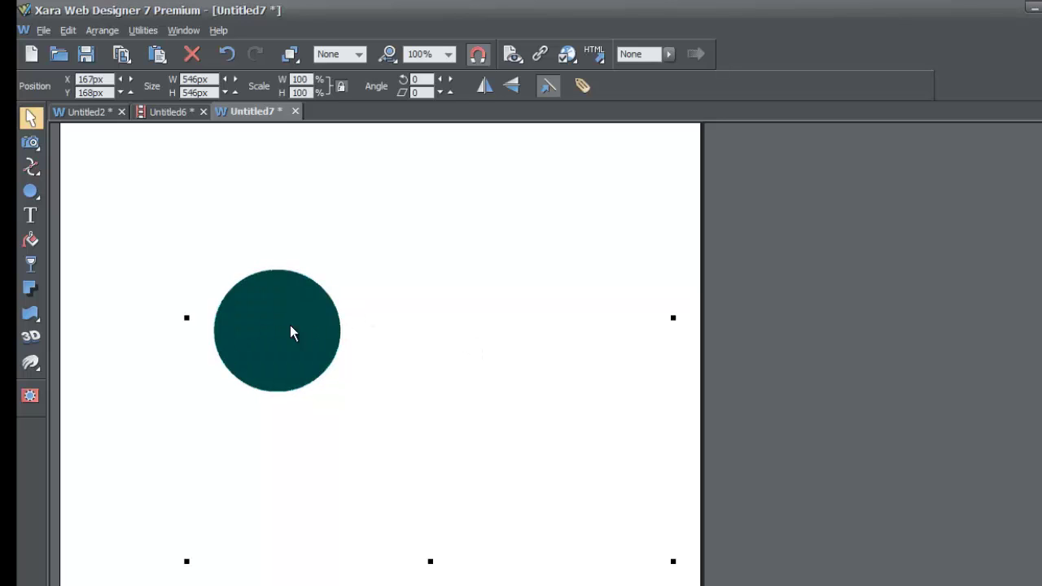
# - Move the Flash placeholder to about X 26 px, Y 151 px and preview the website in a maximized window, closing the preview when done
pyautogui.moveTo(290, 334); pyautogui.dragTo(171, 318)
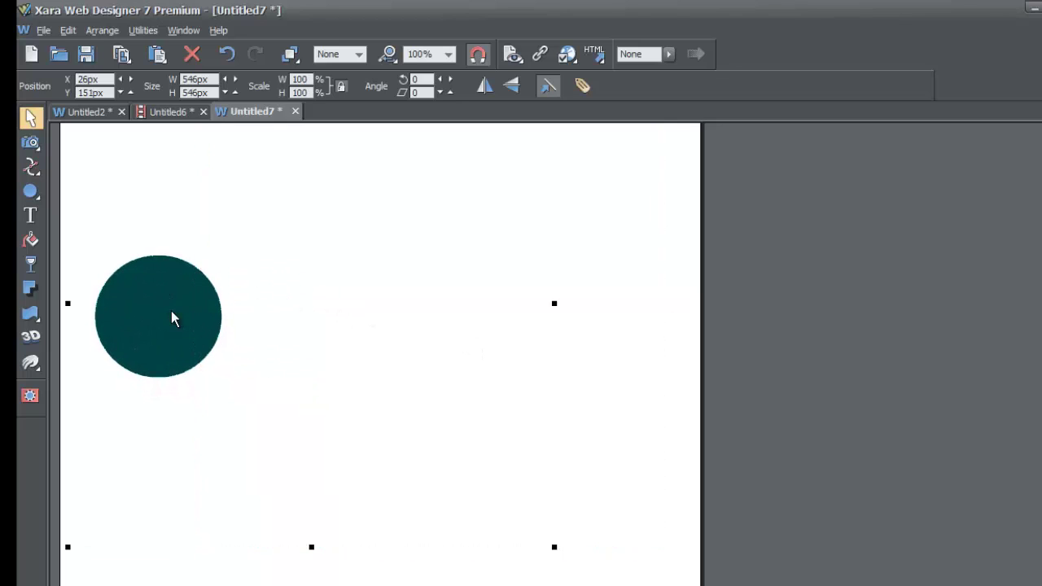
pyautogui.click(42, 31)
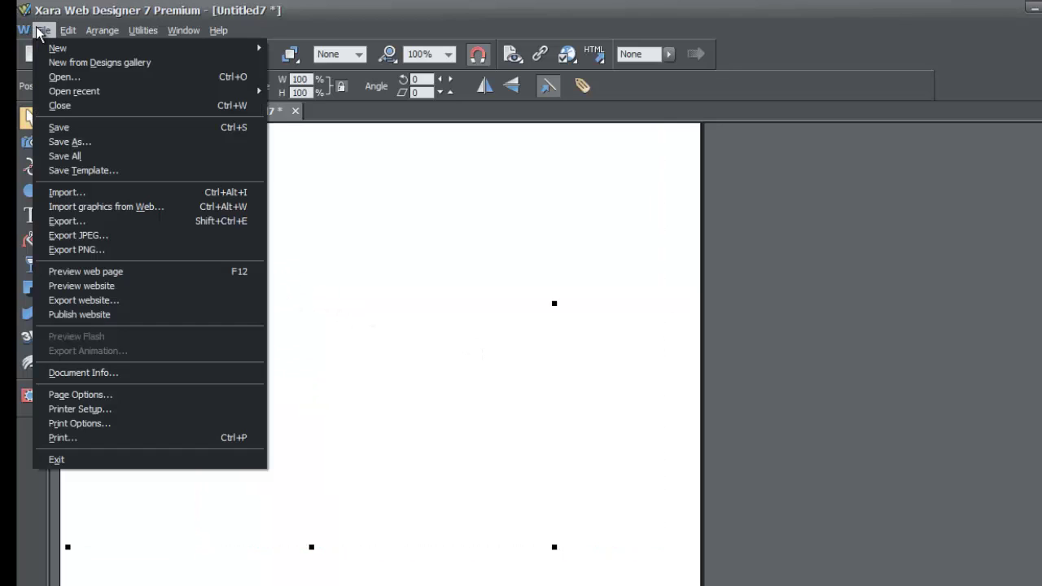
pyautogui.click(79, 290)
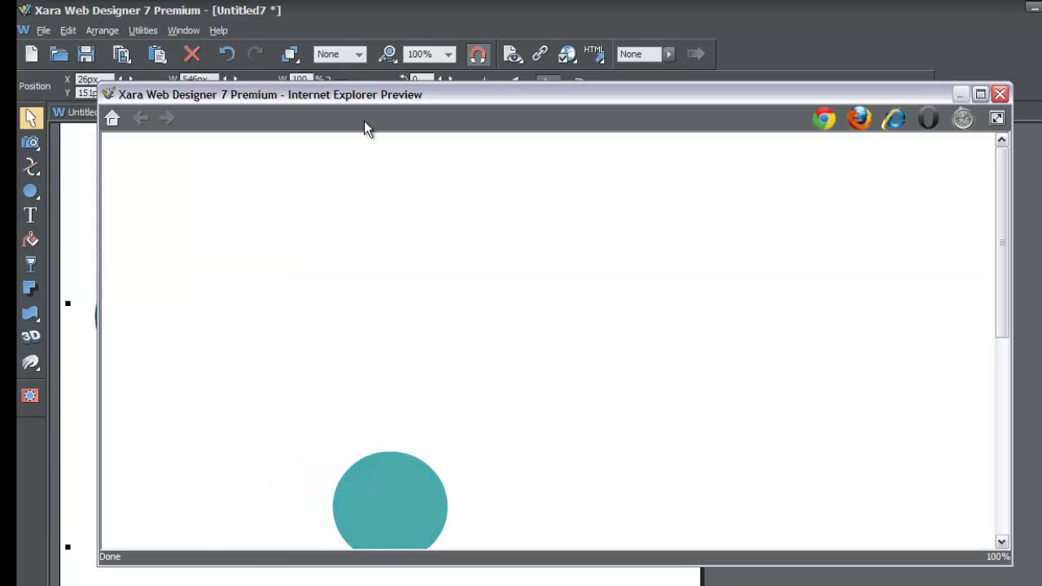
pyautogui.doubleClick(407, 93)
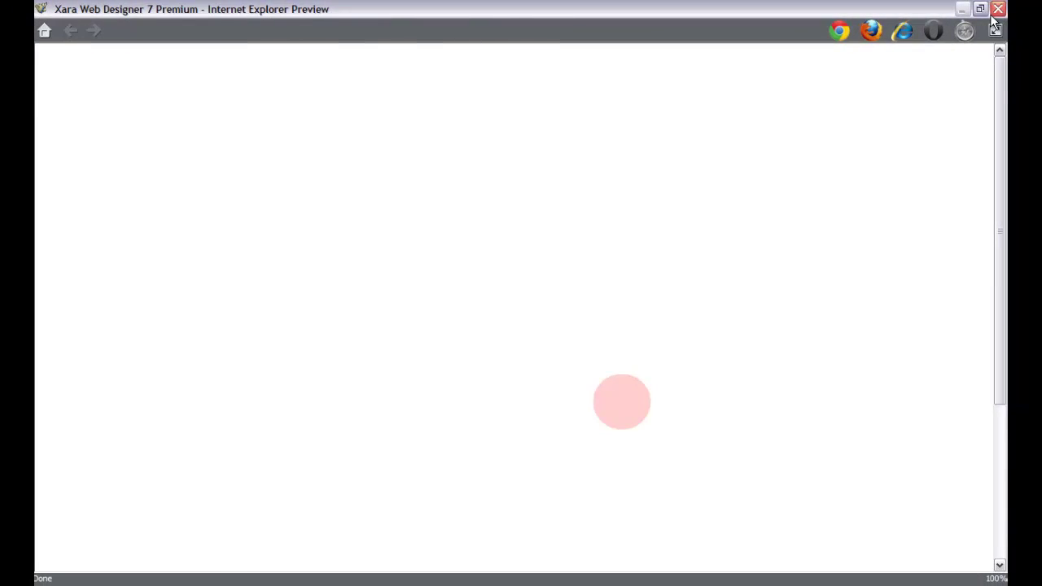
pyautogui.click(997, 12)
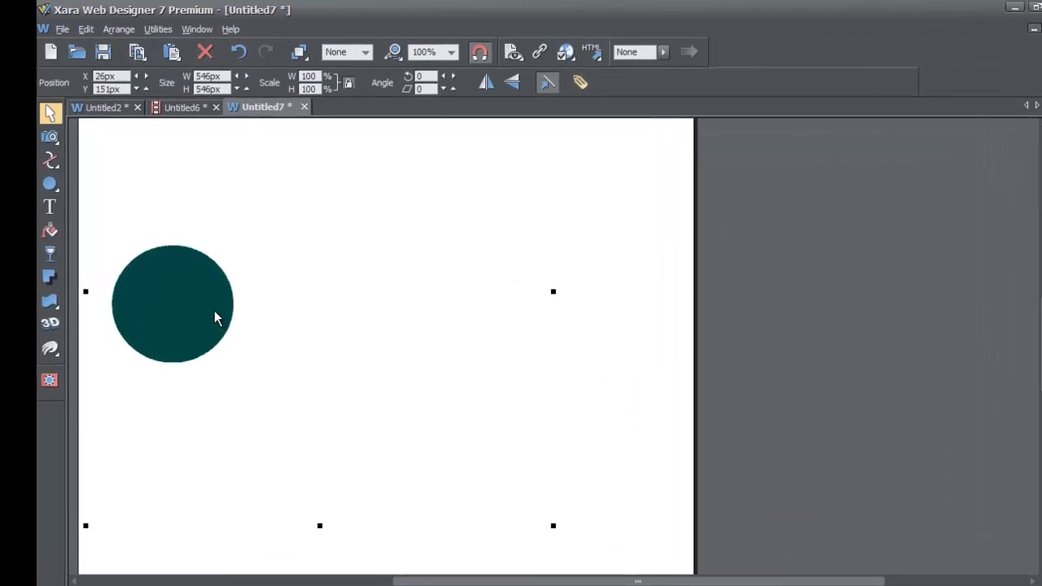
# - Move the Flash placeholder to about X 88 px, Y 208 px, and close the web page document, discarding its changes
pyautogui.moveTo(205, 407); pyautogui.dragTo(223, 359)
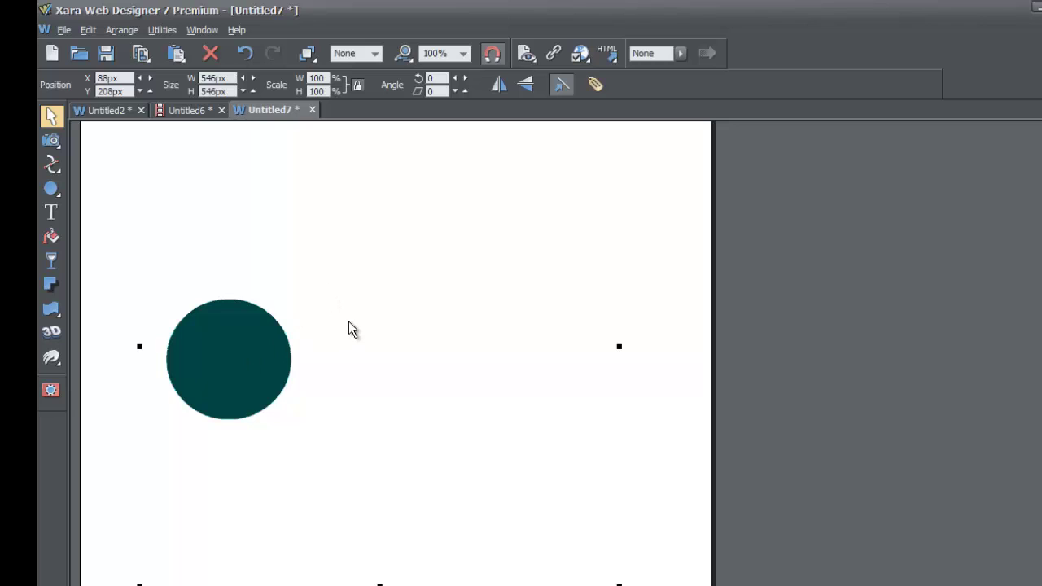
pyautogui.click(311, 110)
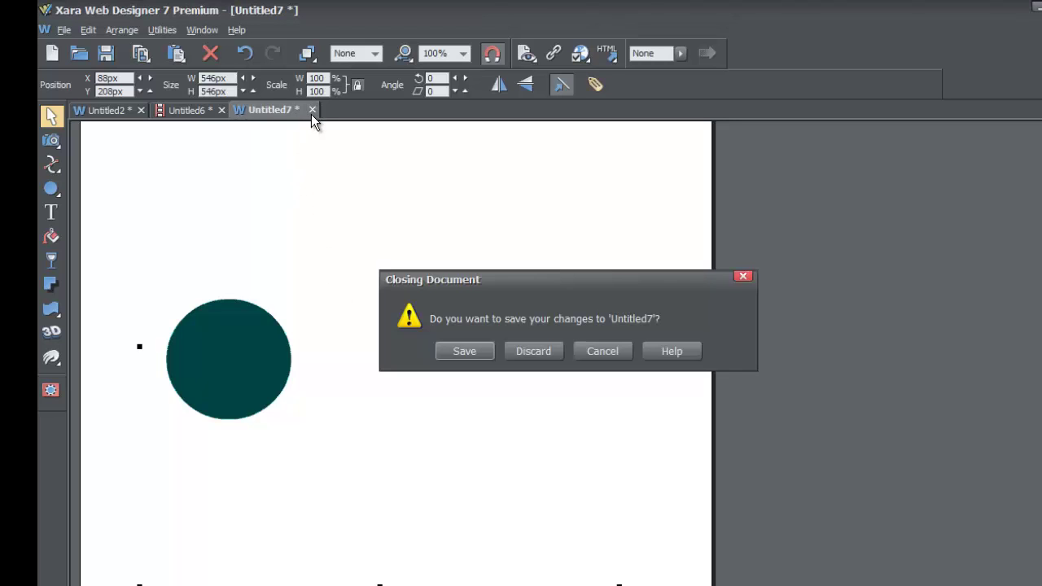
pyautogui.click(521, 355)
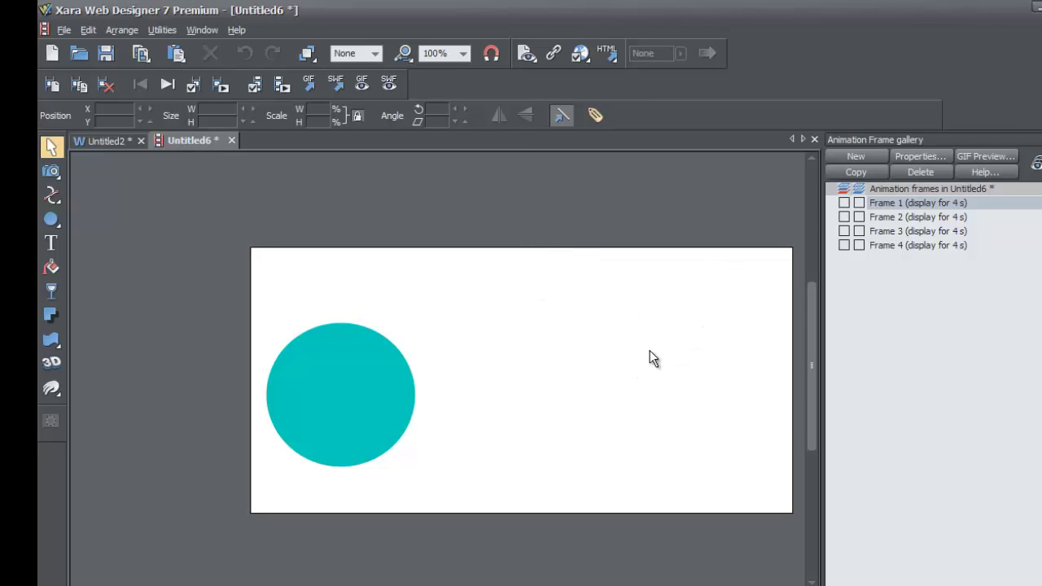
# - Look through the contents of frames 1 to 4 in the animation document
pyautogui.click(871, 221)
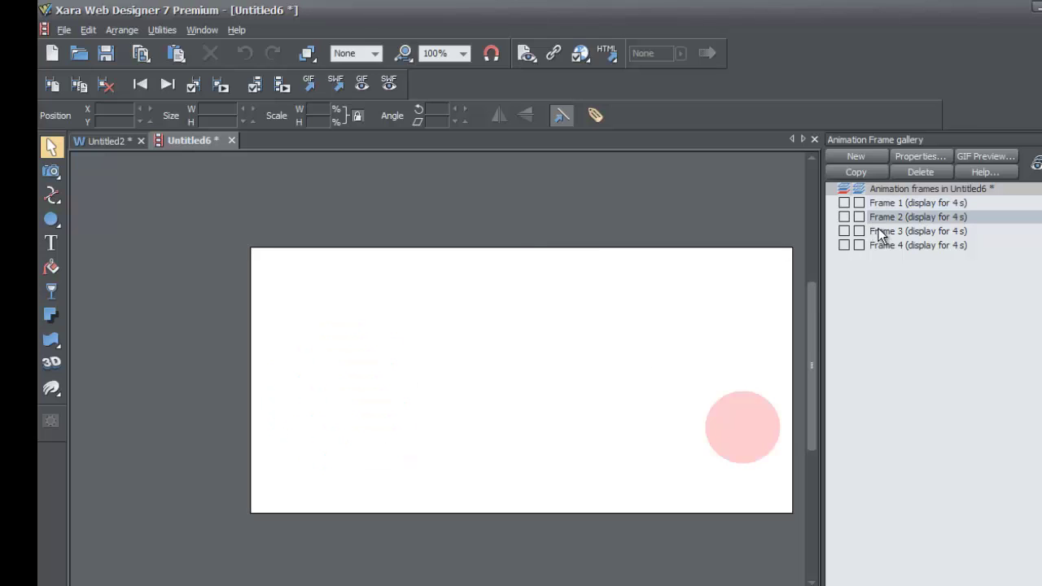
pyautogui.click(874, 232)
pyautogui.click(875, 246)
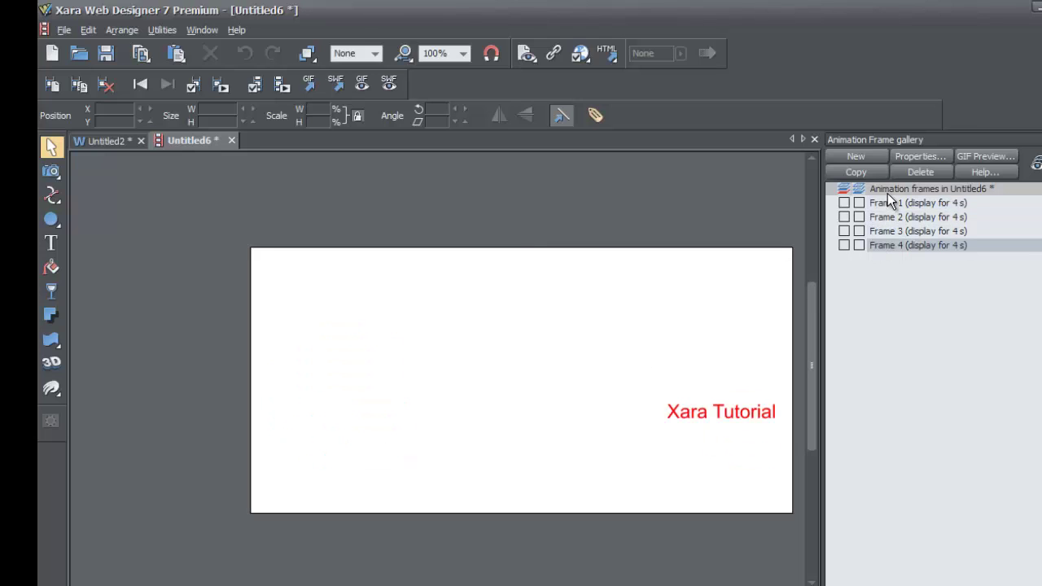
pyautogui.click(884, 205)
# - Try moving the "Xara Tutorial" text in frame 4 up to about X 499.5 px, Y 39.5 px, and undo it
pyautogui.click(886, 246)
pyautogui.moveTo(724, 411); pyautogui.dragTo(728, 293)
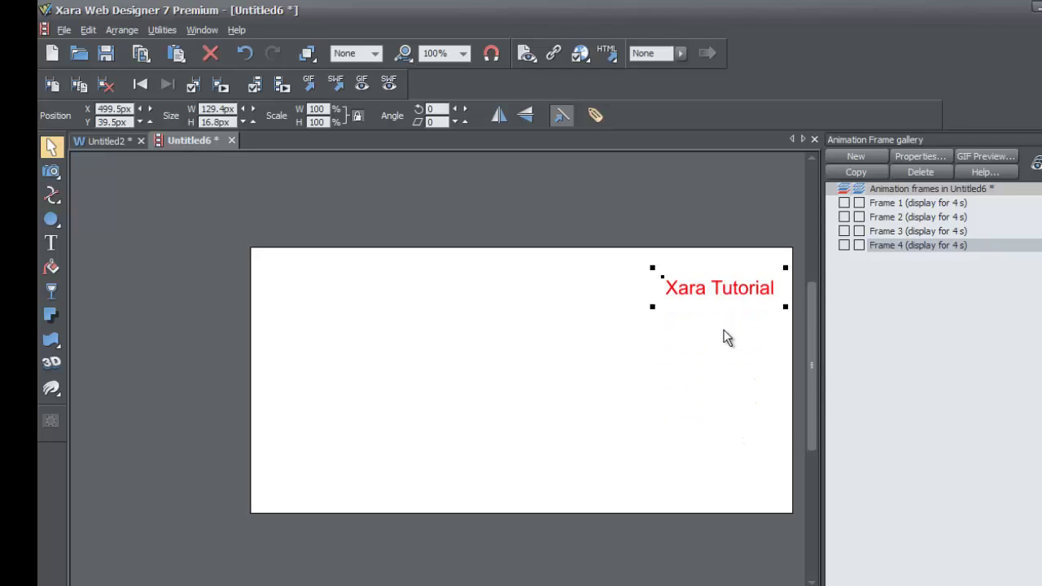
pyautogui.hotkey('ctrl', 'z')
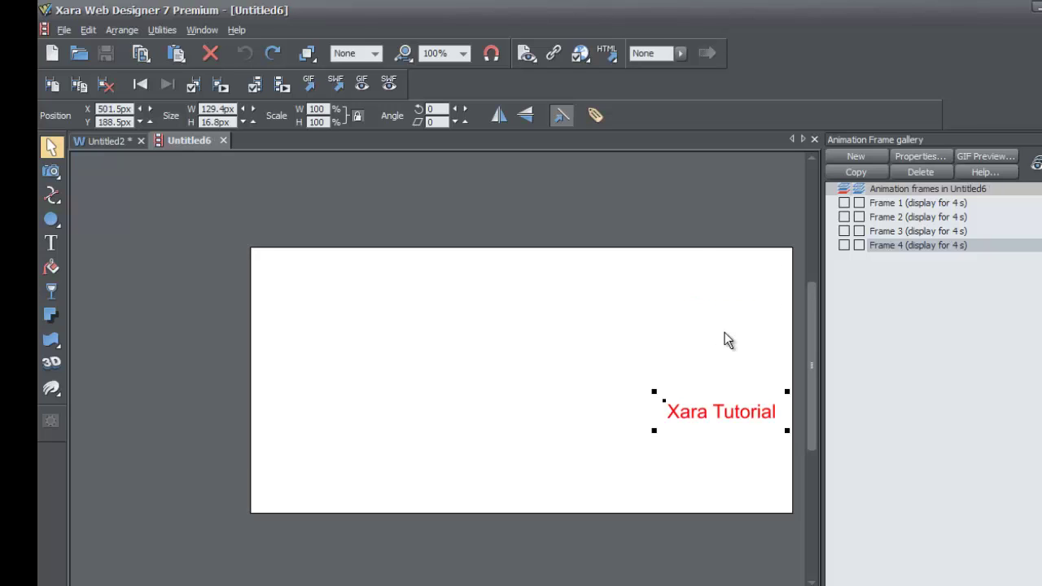
pyautogui.click(676, 198)
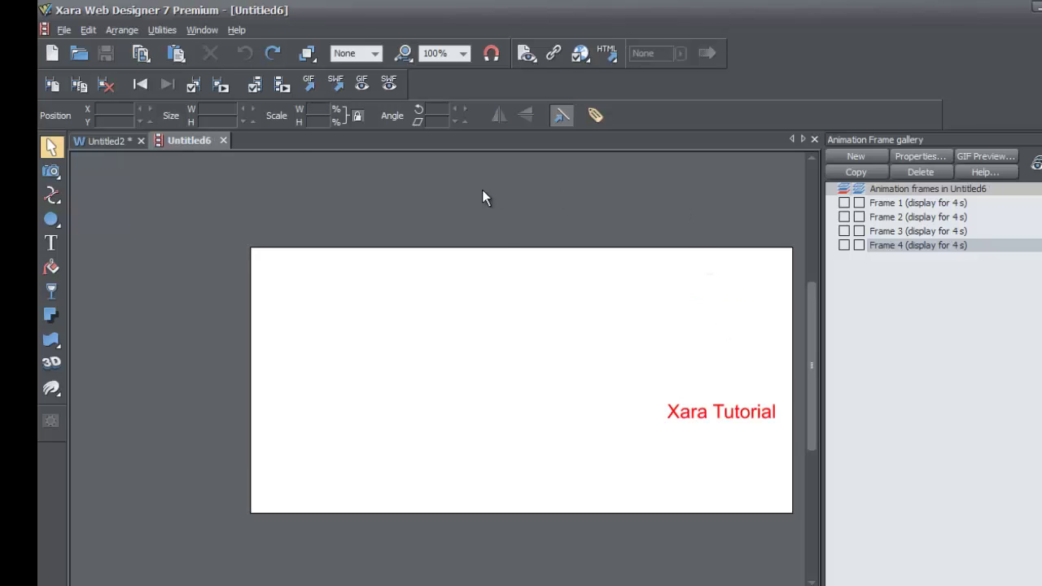
# - Return to frame 1 and start saving the animation document under the file name Animation_tutorial_for_viewers in the photo_and_graphic_designer_docs folder
pyautogui.click(871, 204)
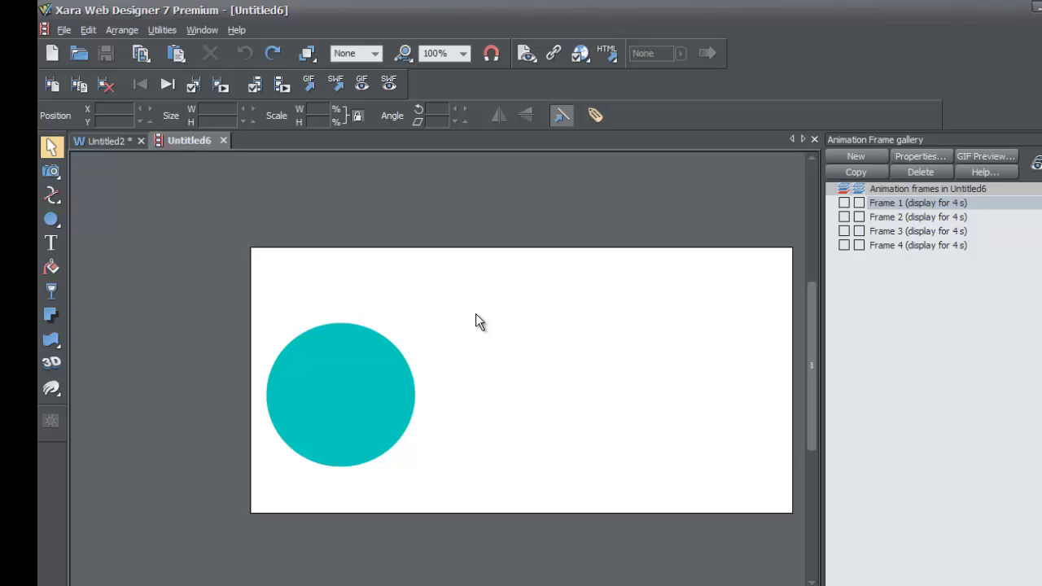
pyautogui.click(63, 31)
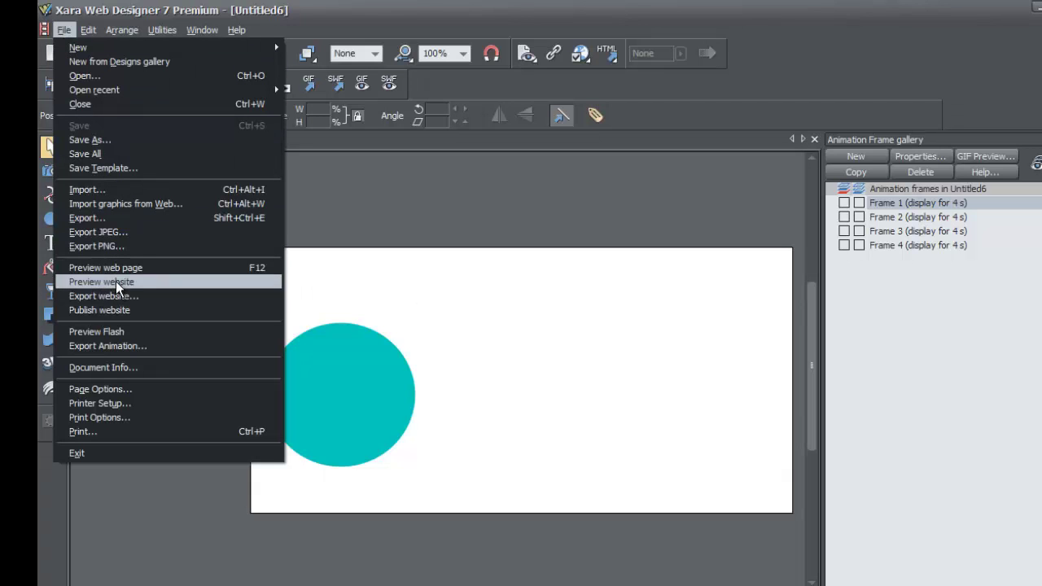
pyautogui.click(115, 142)
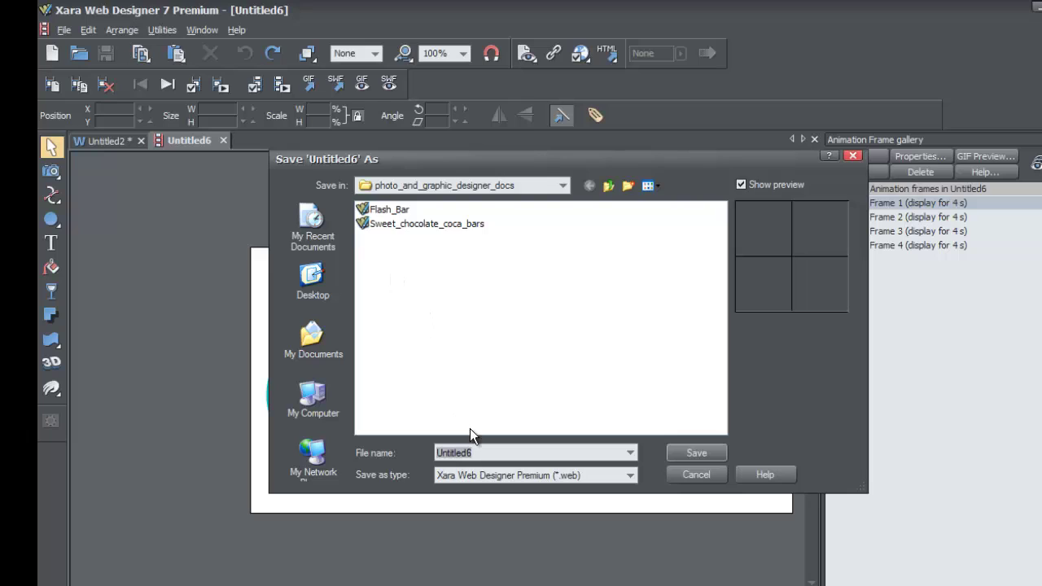
pyautogui.write('Ani')
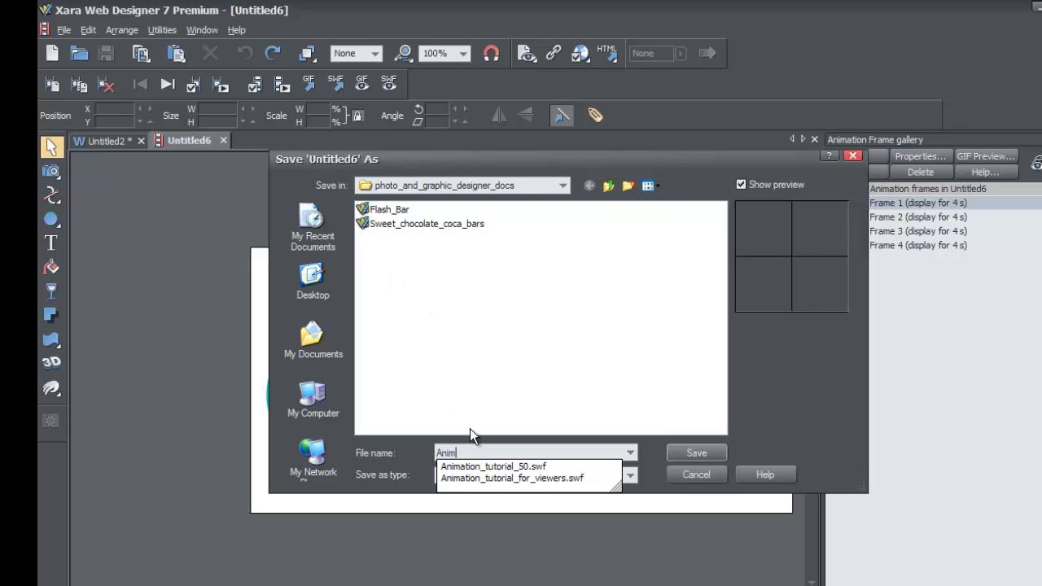
pyautogui.write('m')
pyautogui.press('Down')
pyautogui.press('Down')
pyautogui.press('BackSpace')
pyautogui.press('BackSpace')
pyautogui.press('BackSpace')
pyautogui.press('BackSpace')
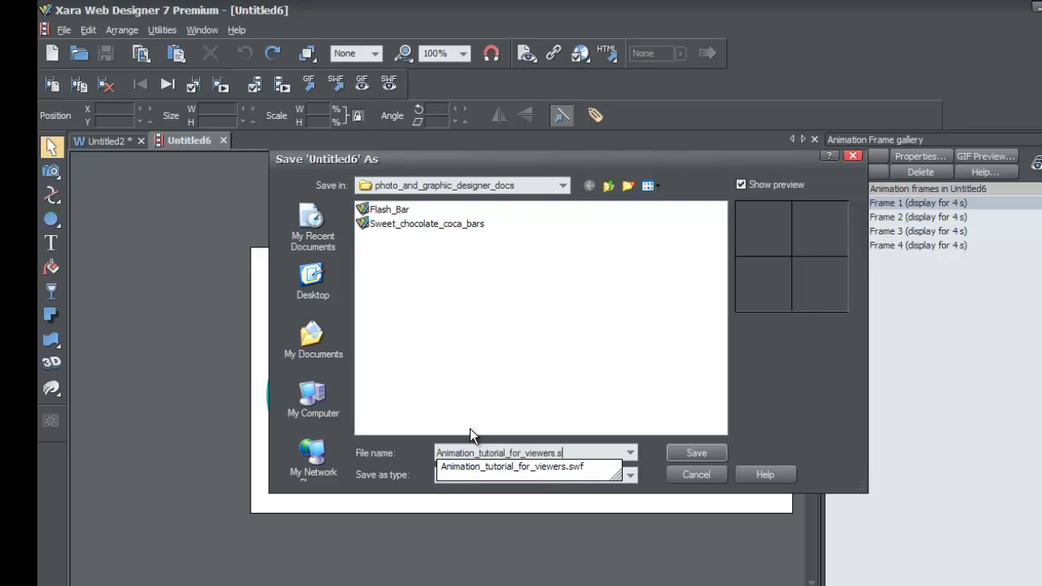
pyautogui.click(489, 416)
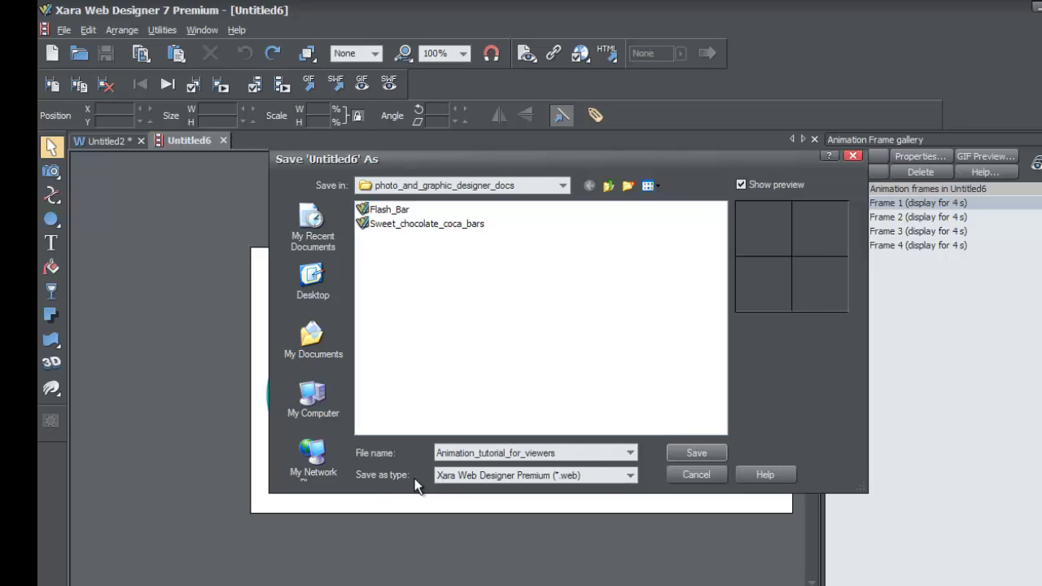
# - Choose the Xara Web Designer Premium (*.web) file type and save the animation document
pyautogui.click(565, 479)
pyautogui.click(571, 491)
pyautogui.click(488, 477)
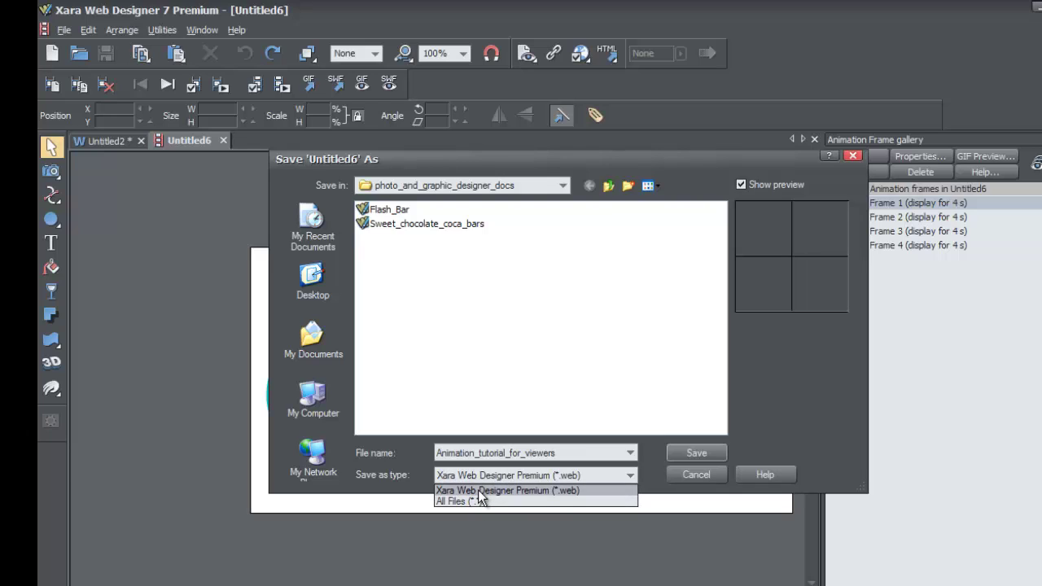
pyautogui.click(479, 490)
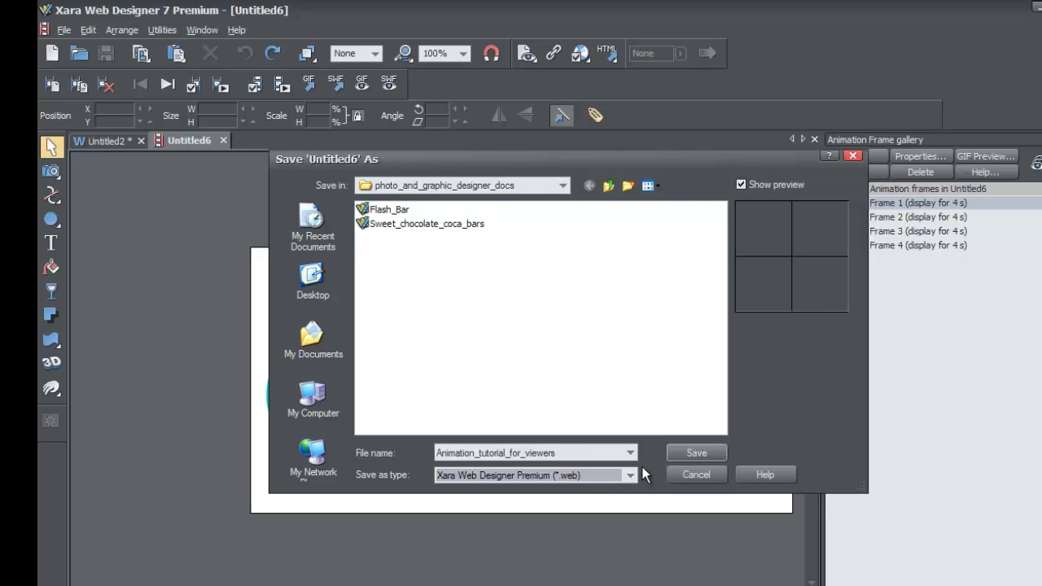
pyautogui.click(688, 453)
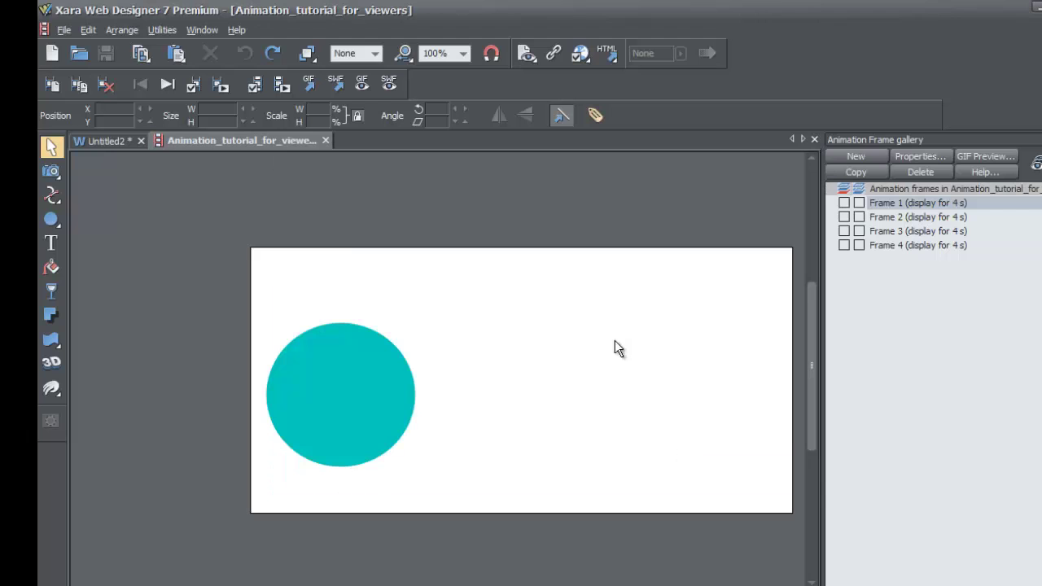
# - Create a new blank document and close the Animation_tutorial_for_viewers document
pyautogui.click(53, 54)
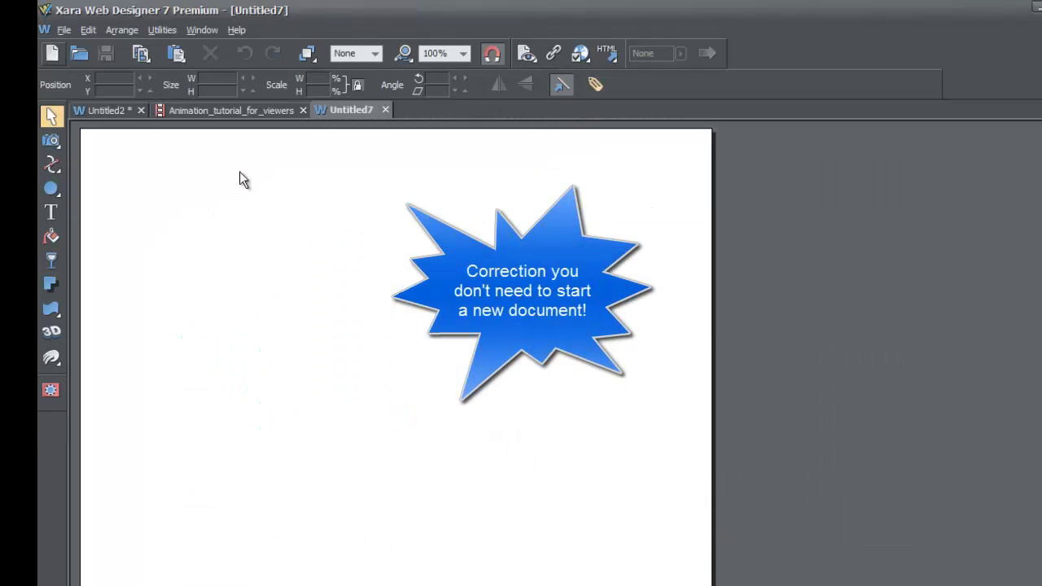
pyautogui.click(264, 114)
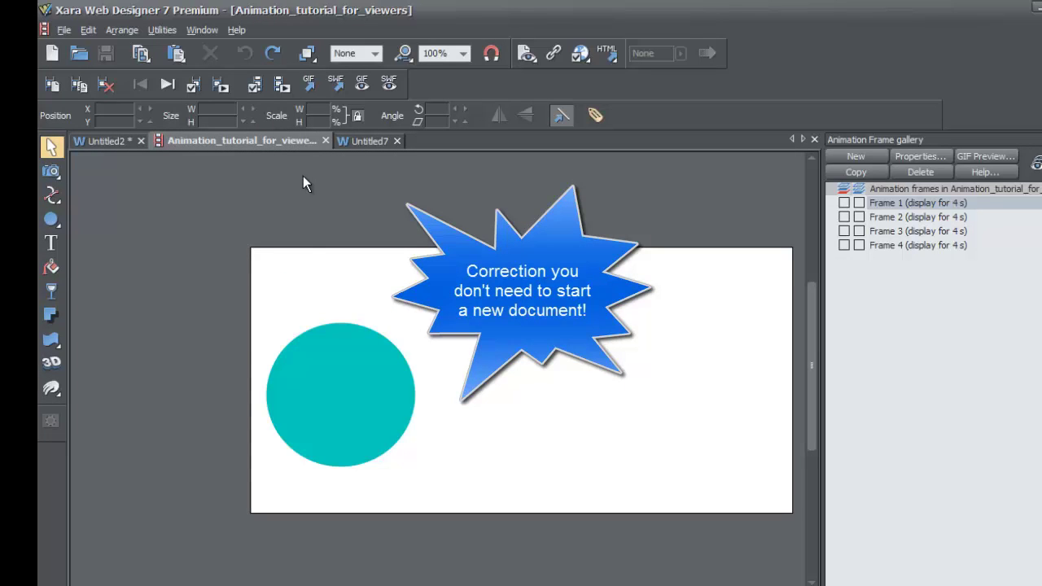
pyautogui.click(326, 142)
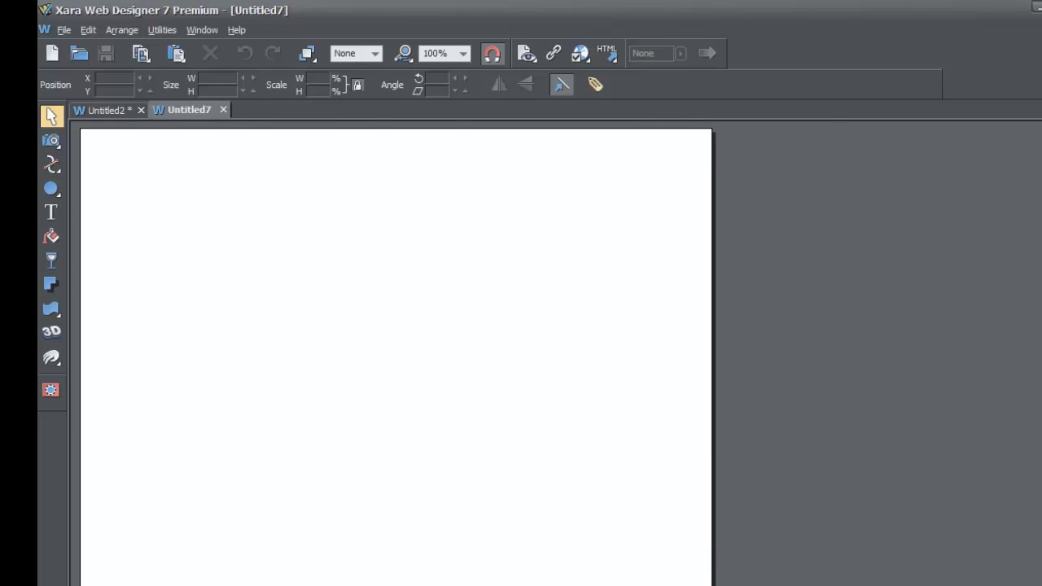
# - Switch to the photo_and_graphic_designer_docs folder in Windows Explorer and open the Xara Web Document Animation_tutorial_for_viewers from there
pyautogui.hotkey('alt', 'Tab')
pyautogui.click(557, 458)
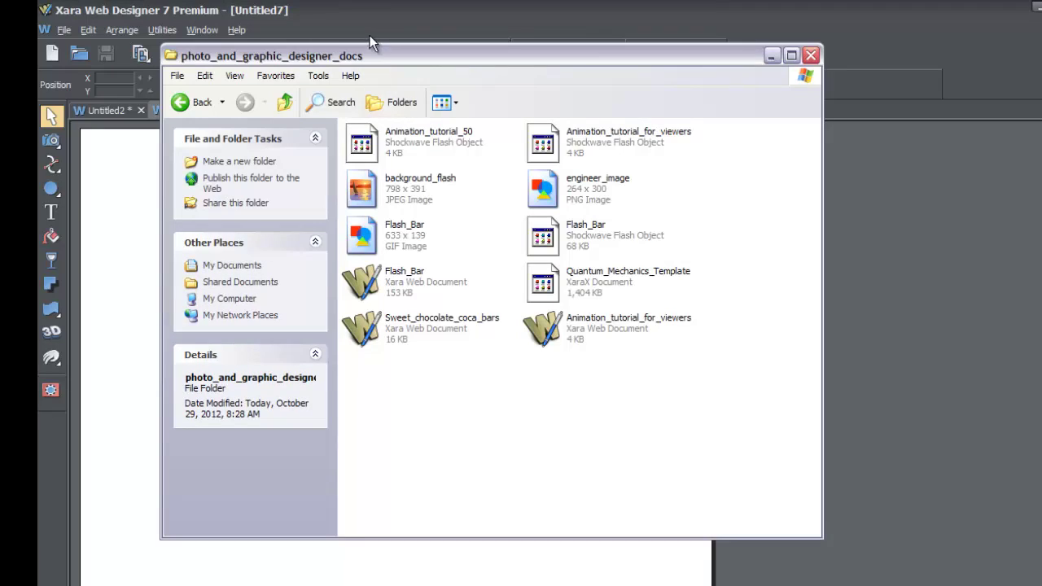
pyautogui.moveTo(411, 60); pyautogui.dragTo(568, 76)
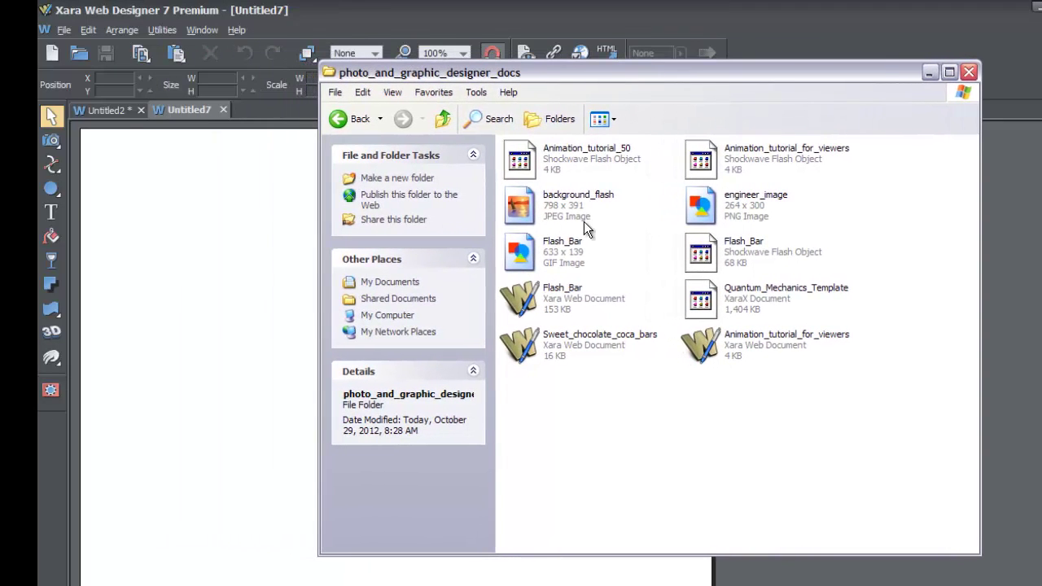
pyautogui.click(708, 350)
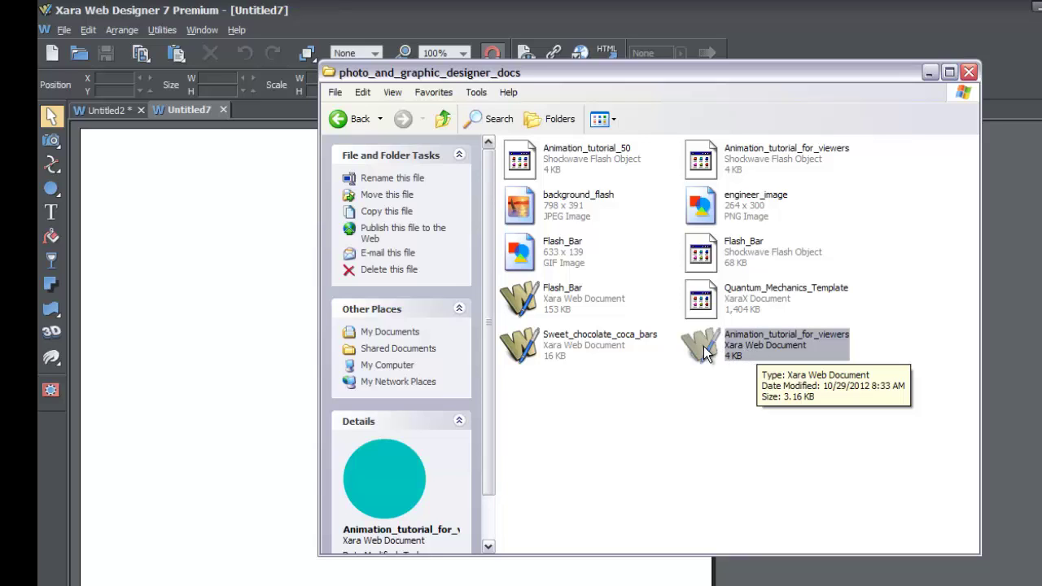
pyautogui.moveTo(483, 317); pyautogui.dragTo(484, 392)
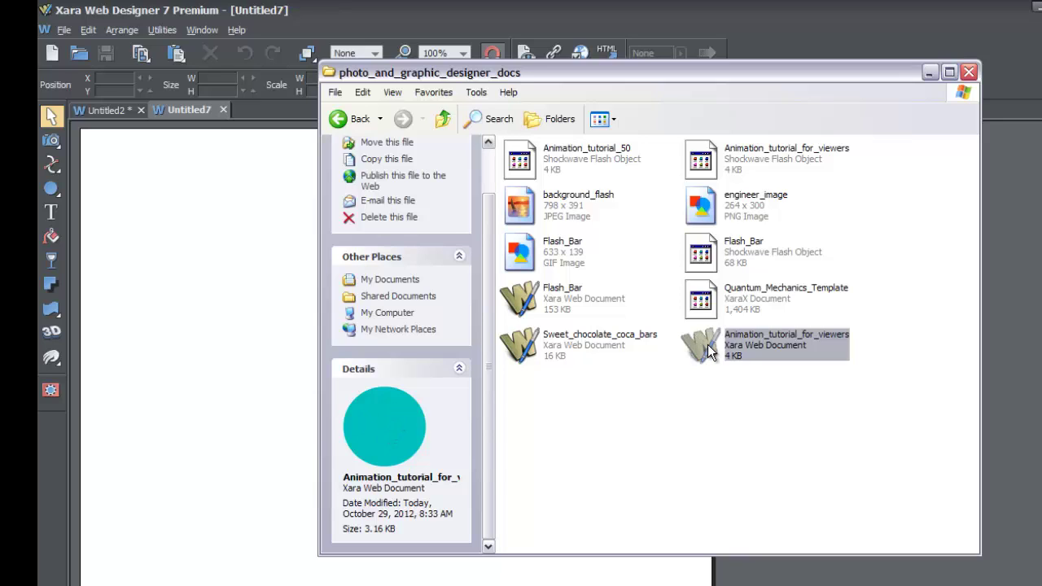
pyautogui.moveTo(708, 350)
pyautogui.doubleClick(707, 350)
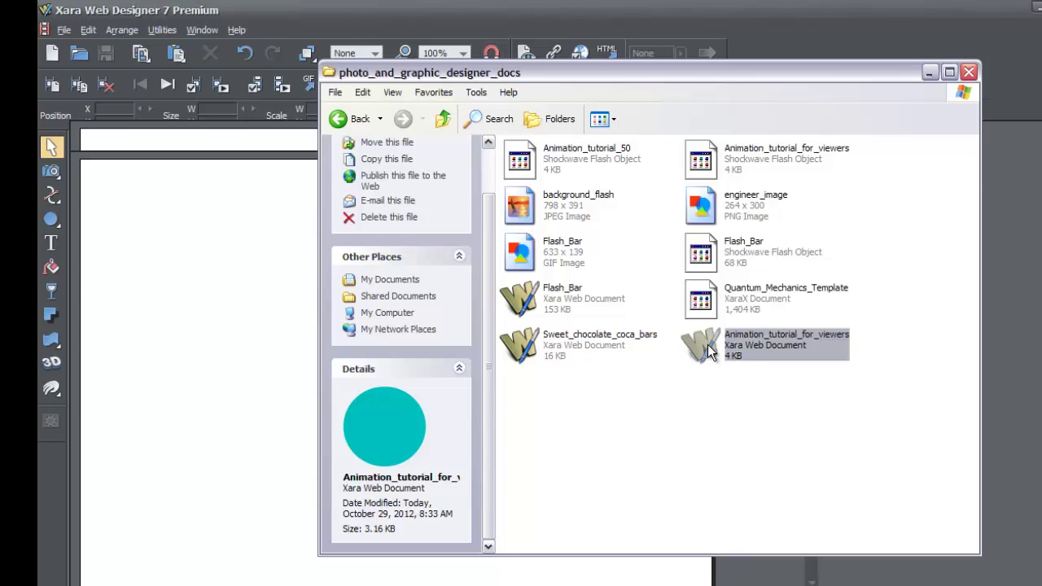
pyautogui.moveTo(708, 350); pyautogui.dragTo(600, 367)
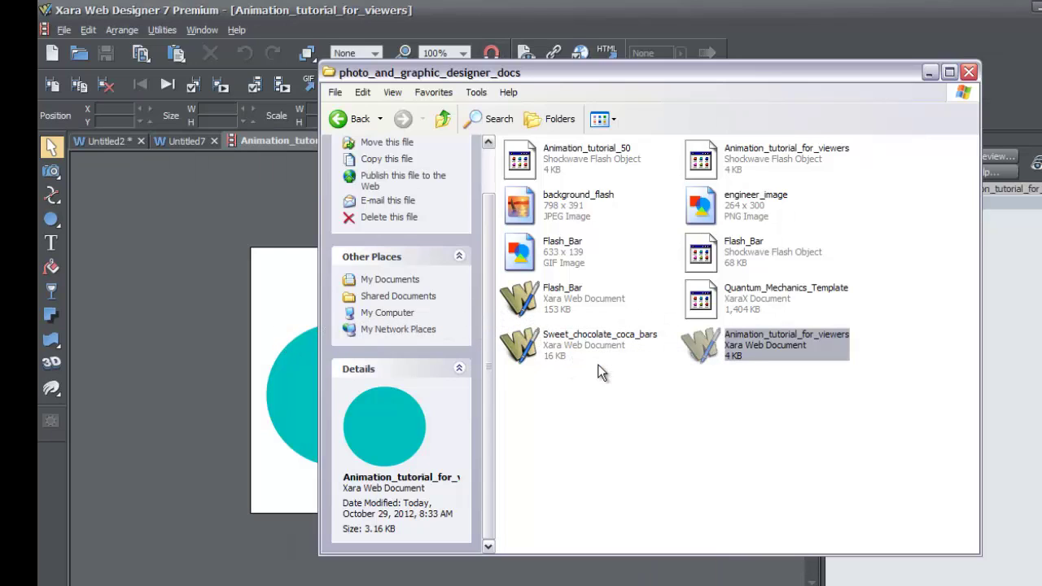
pyautogui.click(169, 386)
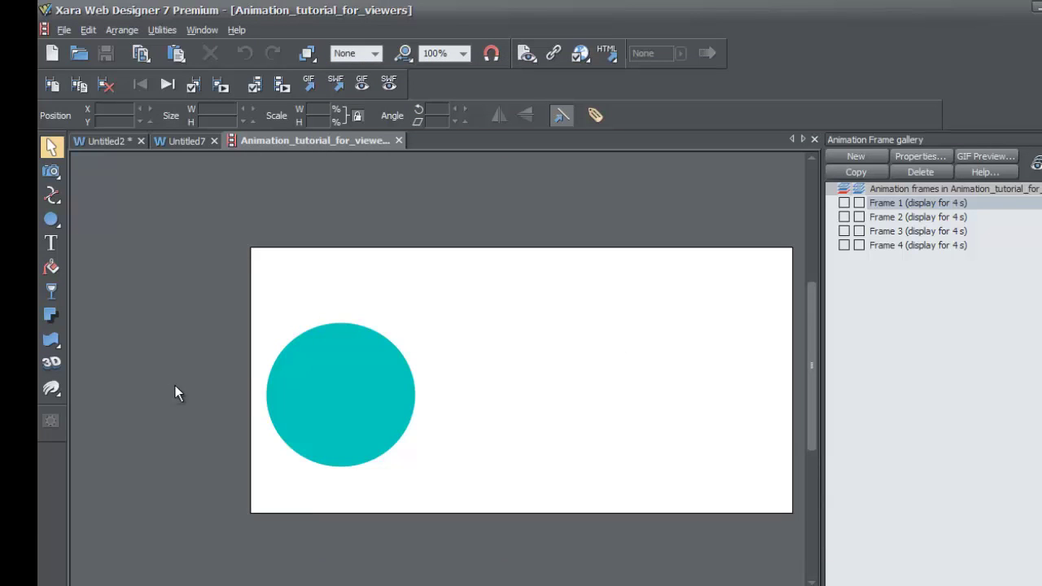
# - Check the contents of all four animation frames in the reopened Animation_tutorial_for_viewers document
pyautogui.click(869, 217)
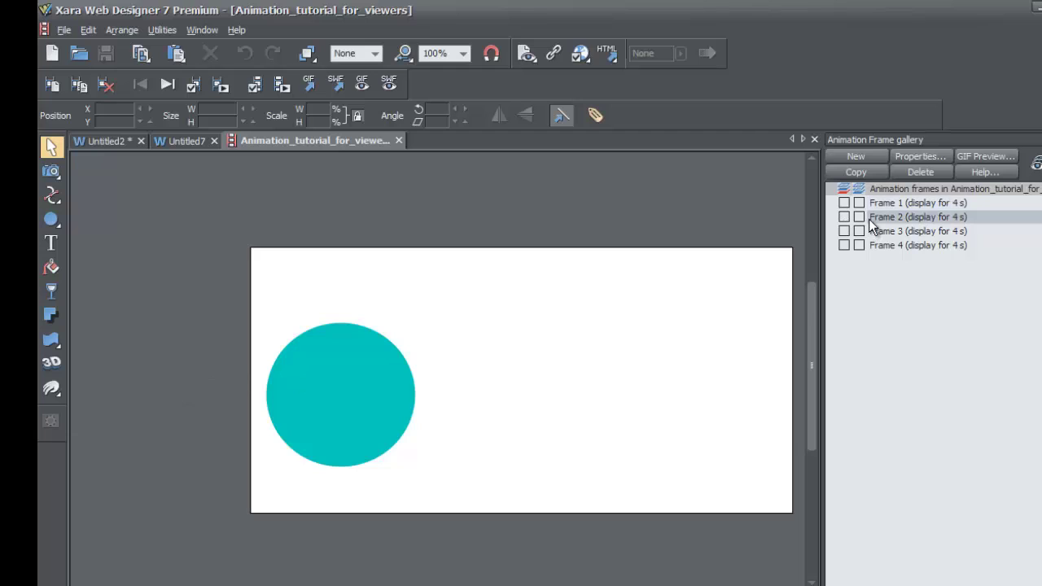
pyautogui.click(883, 232)
pyautogui.click(891, 245)
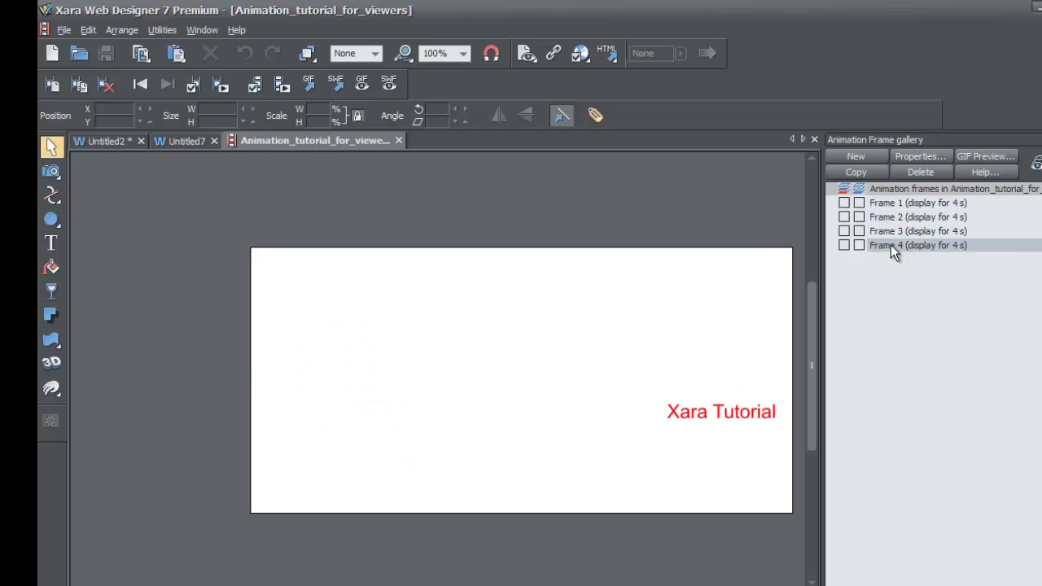
pyautogui.click(890, 234)
pyautogui.click(891, 216)
pyautogui.click(887, 205)
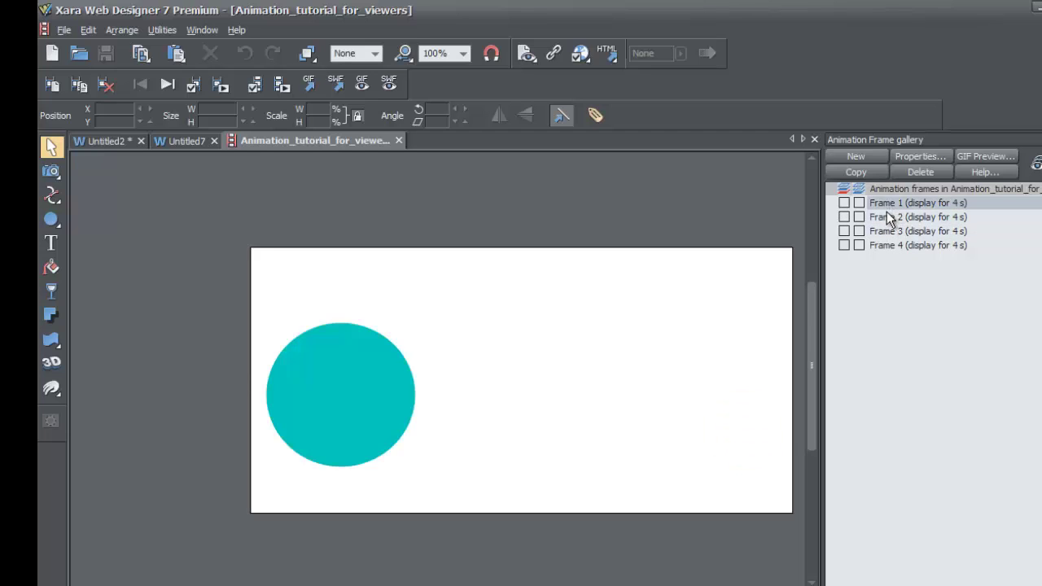
pyautogui.click(887, 218)
pyautogui.click(887, 232)
# - Move the "Xara Tutorial" text in frame 4 up to about X 498.5 px, Y 37.5 px and deselect it
pyautogui.click(889, 244)
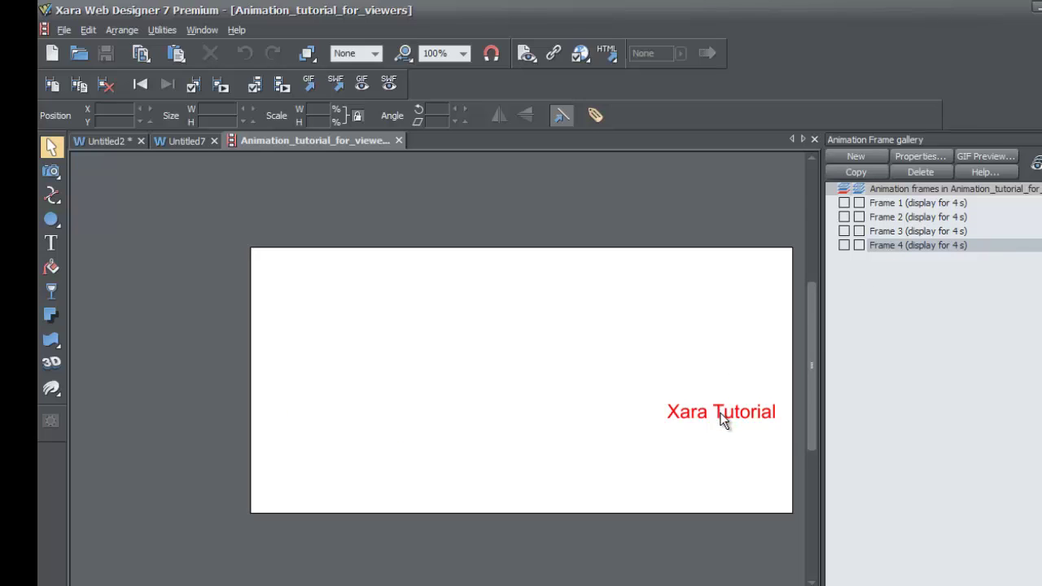
pyautogui.moveTo(722, 419); pyautogui.dragTo(728, 292)
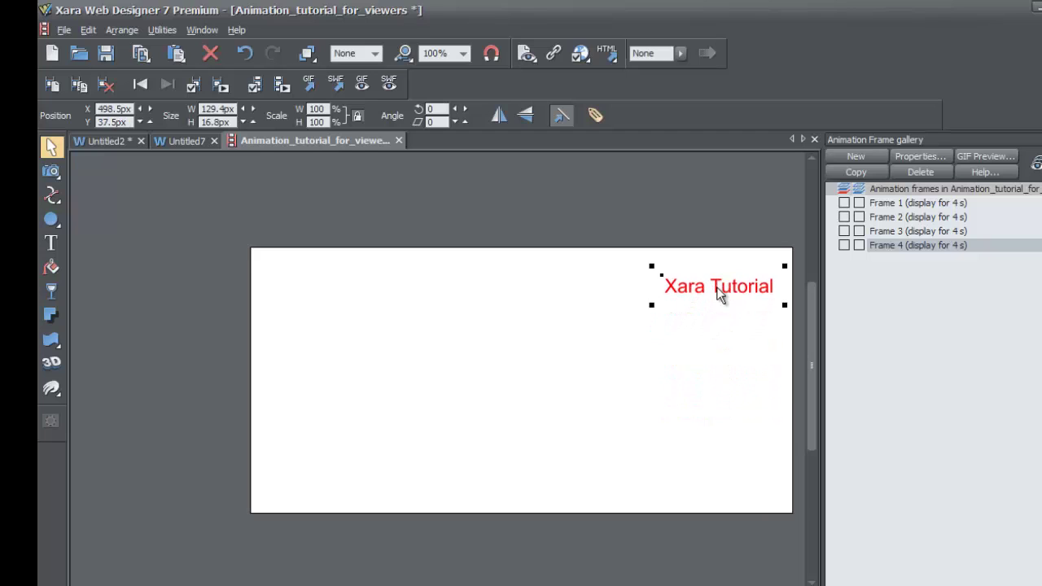
pyautogui.click(686, 371)
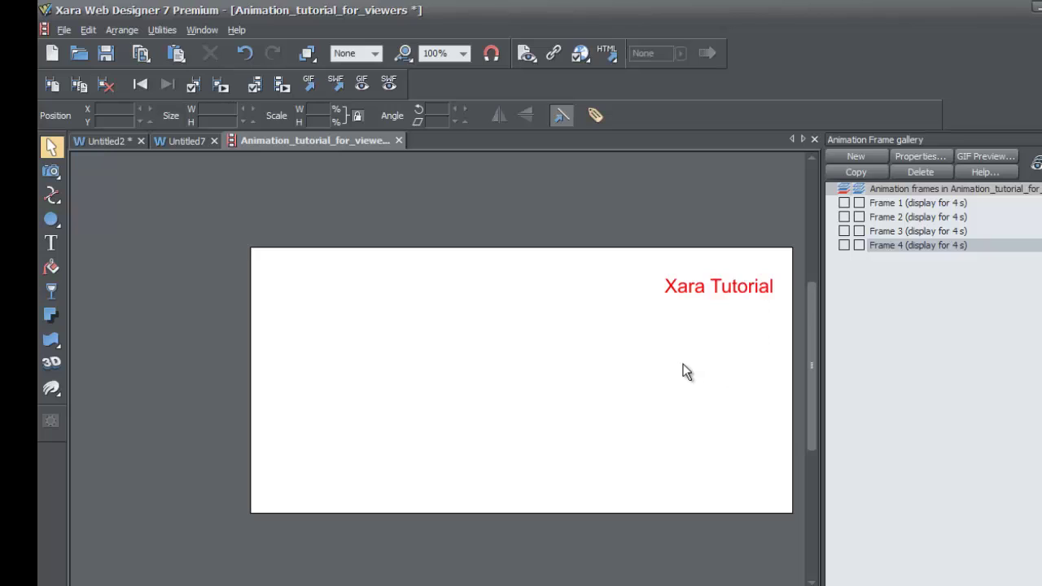